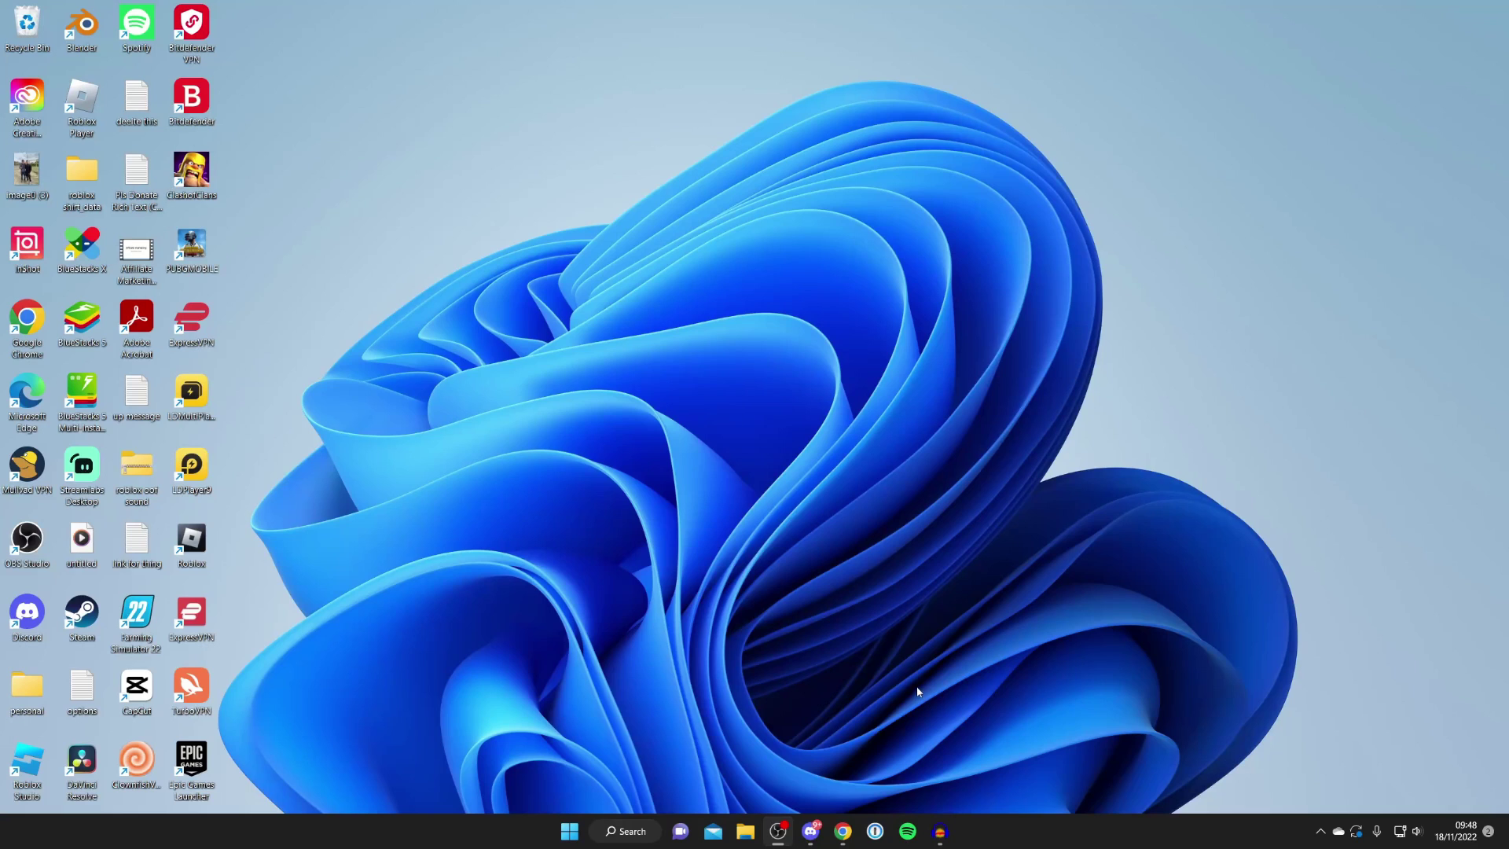
Search Google in Chrome for "optifine" and open the OptiFine website
left_click(843, 831)
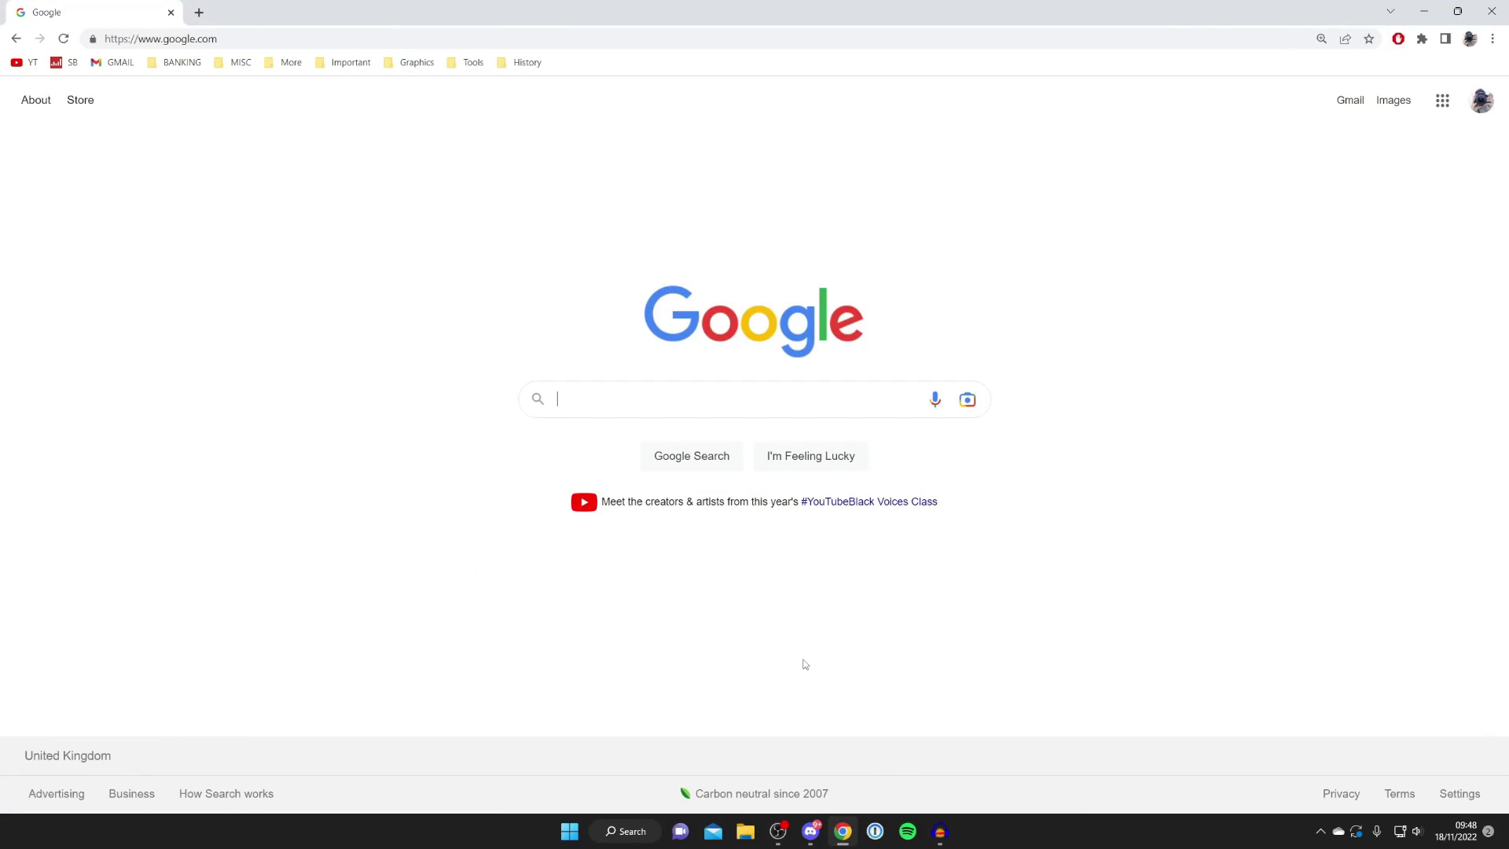
type("optifi")
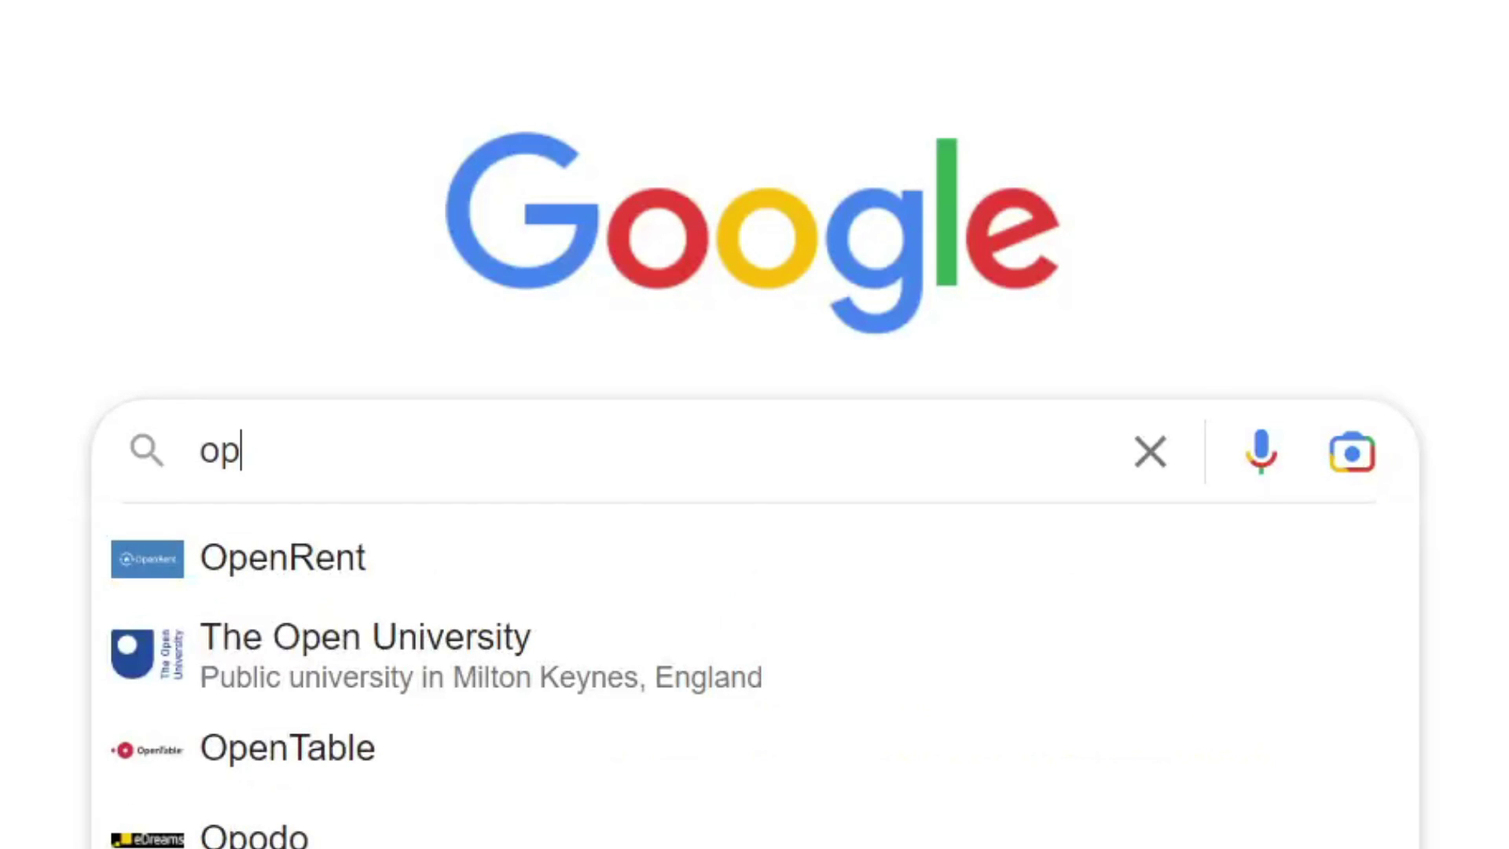
type("ne")
key("Return")
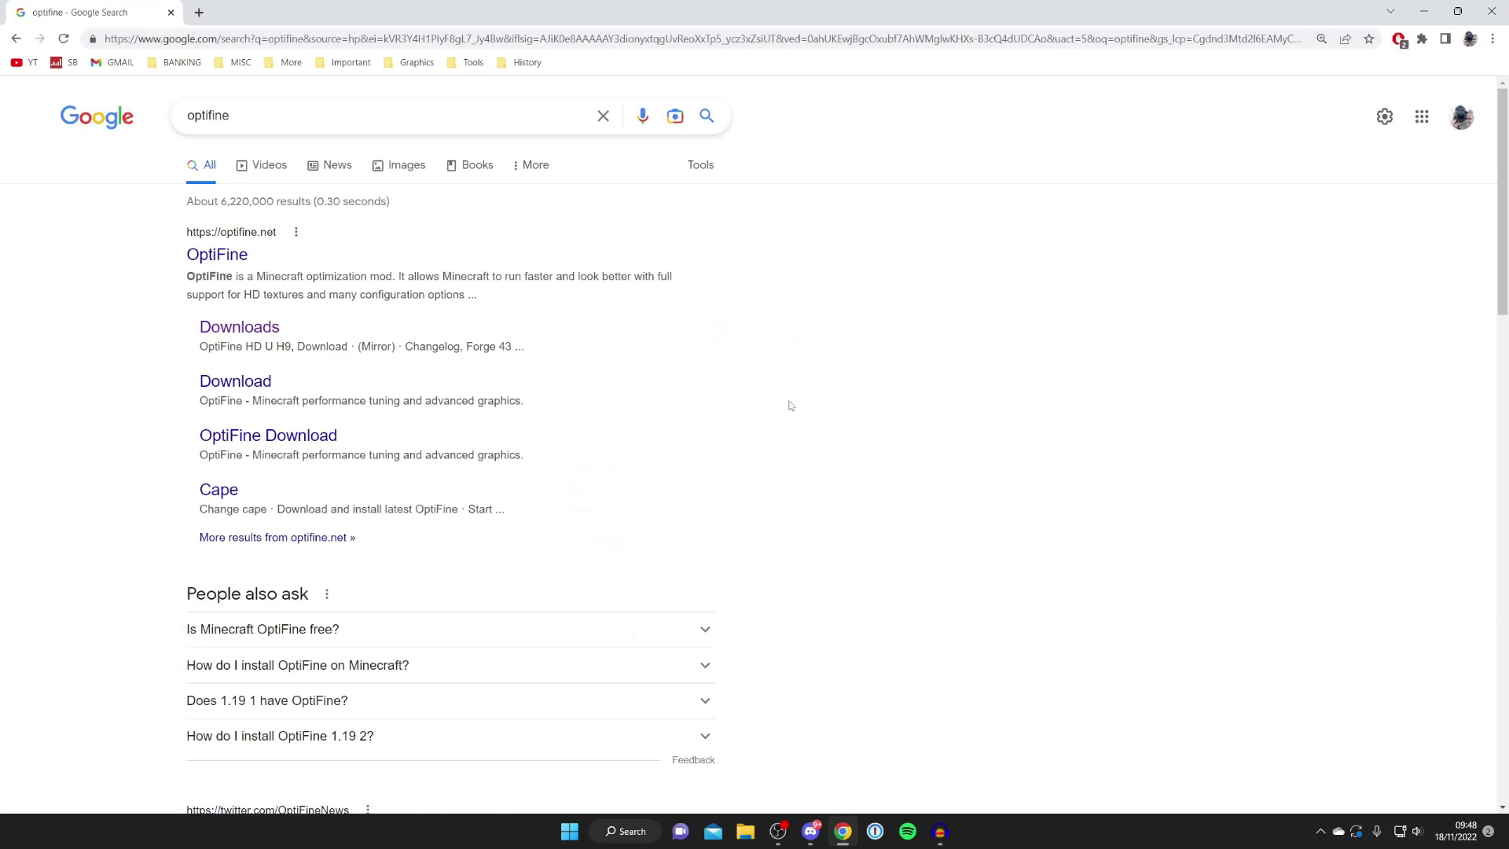
left_click(228, 256)
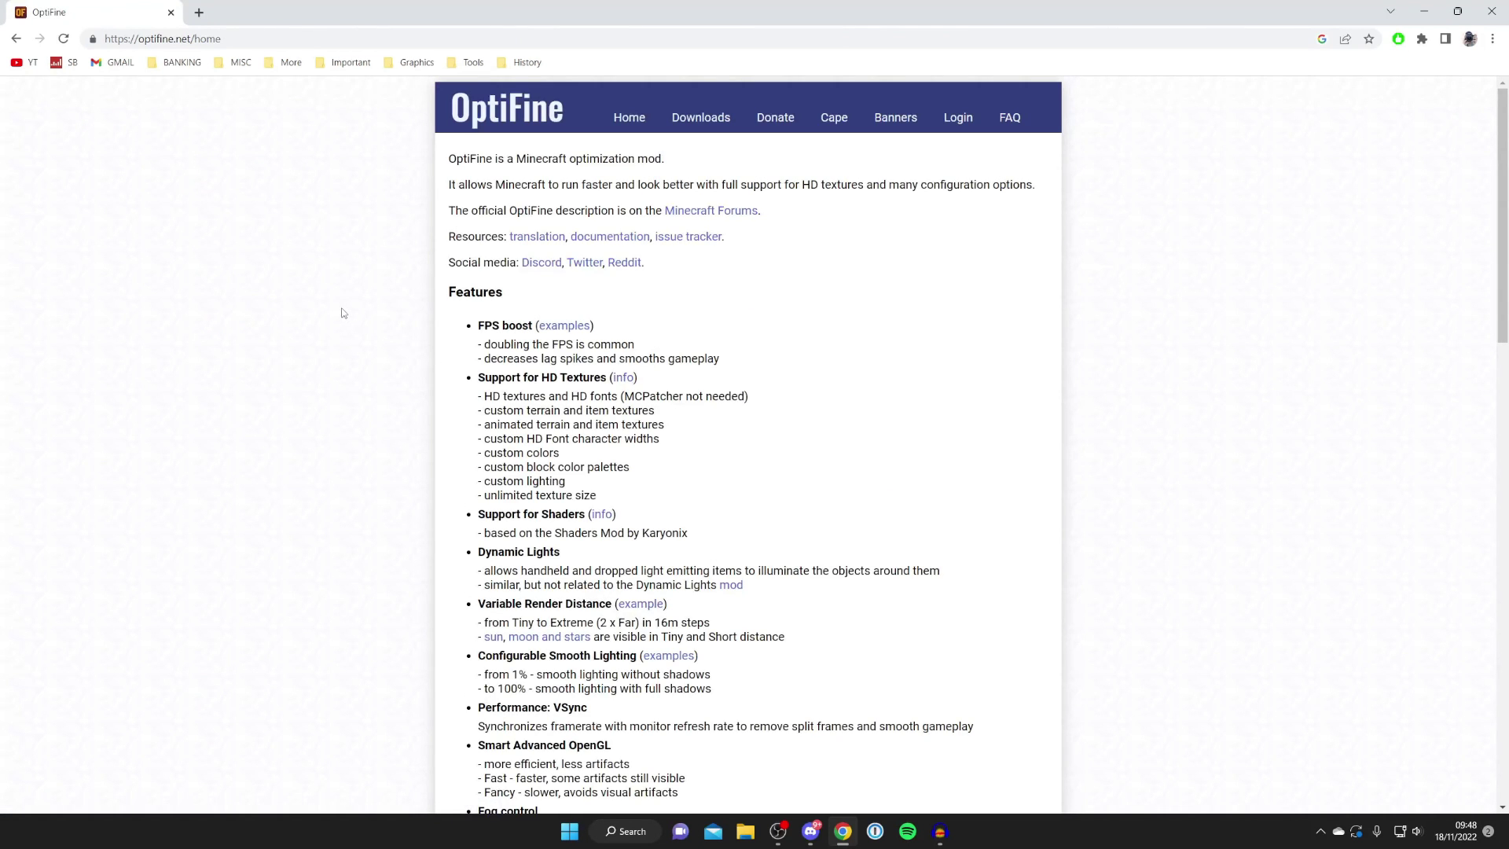
Show all OptiFine versions and download OptiFine HD U H9 for Minecraft 1.19.2, skipping the advertisement page
left_click(687, 117)
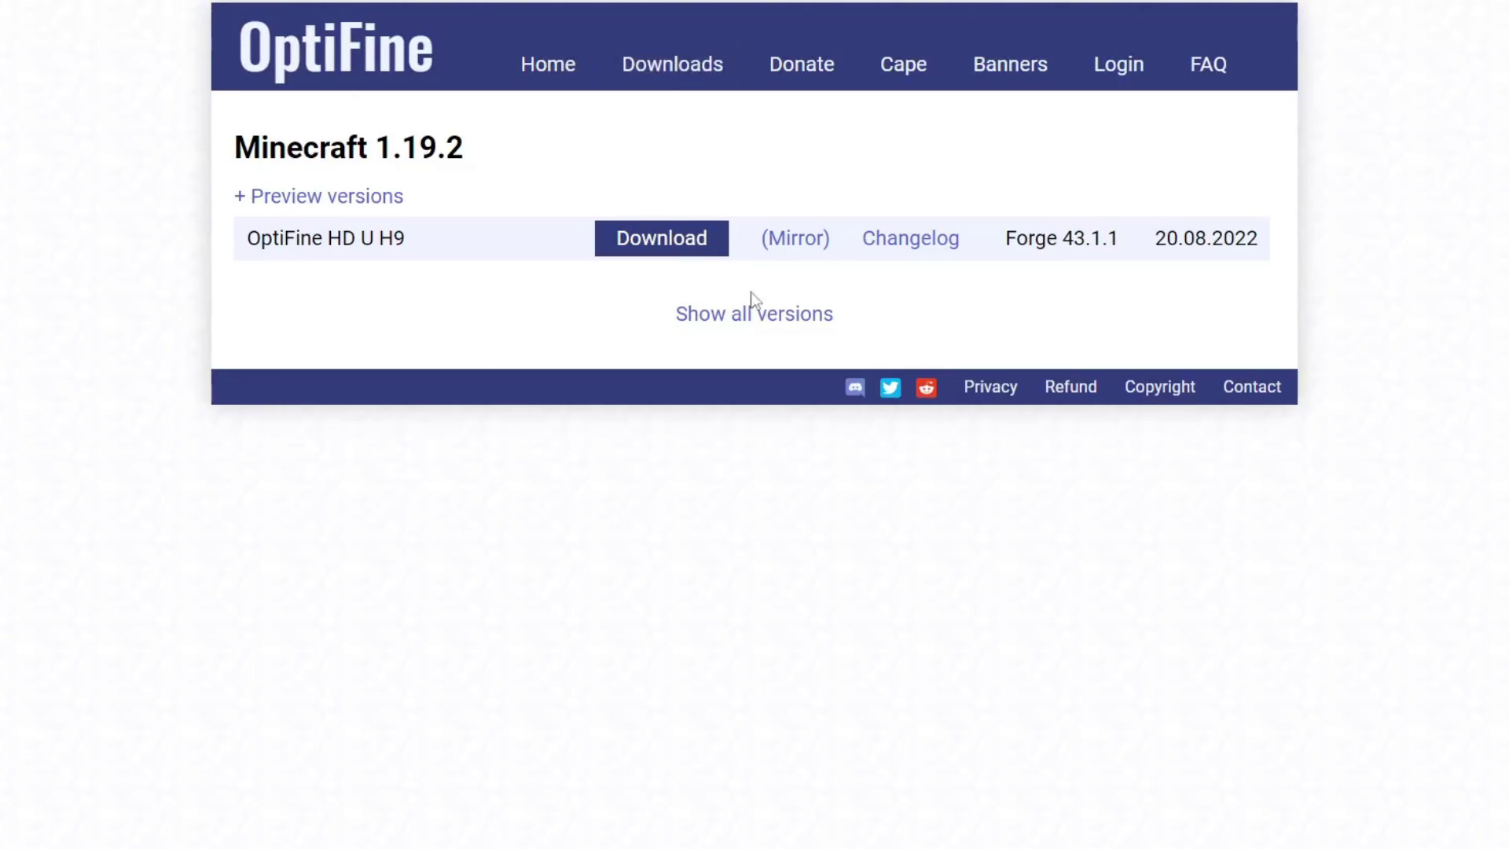
left_click(773, 316)
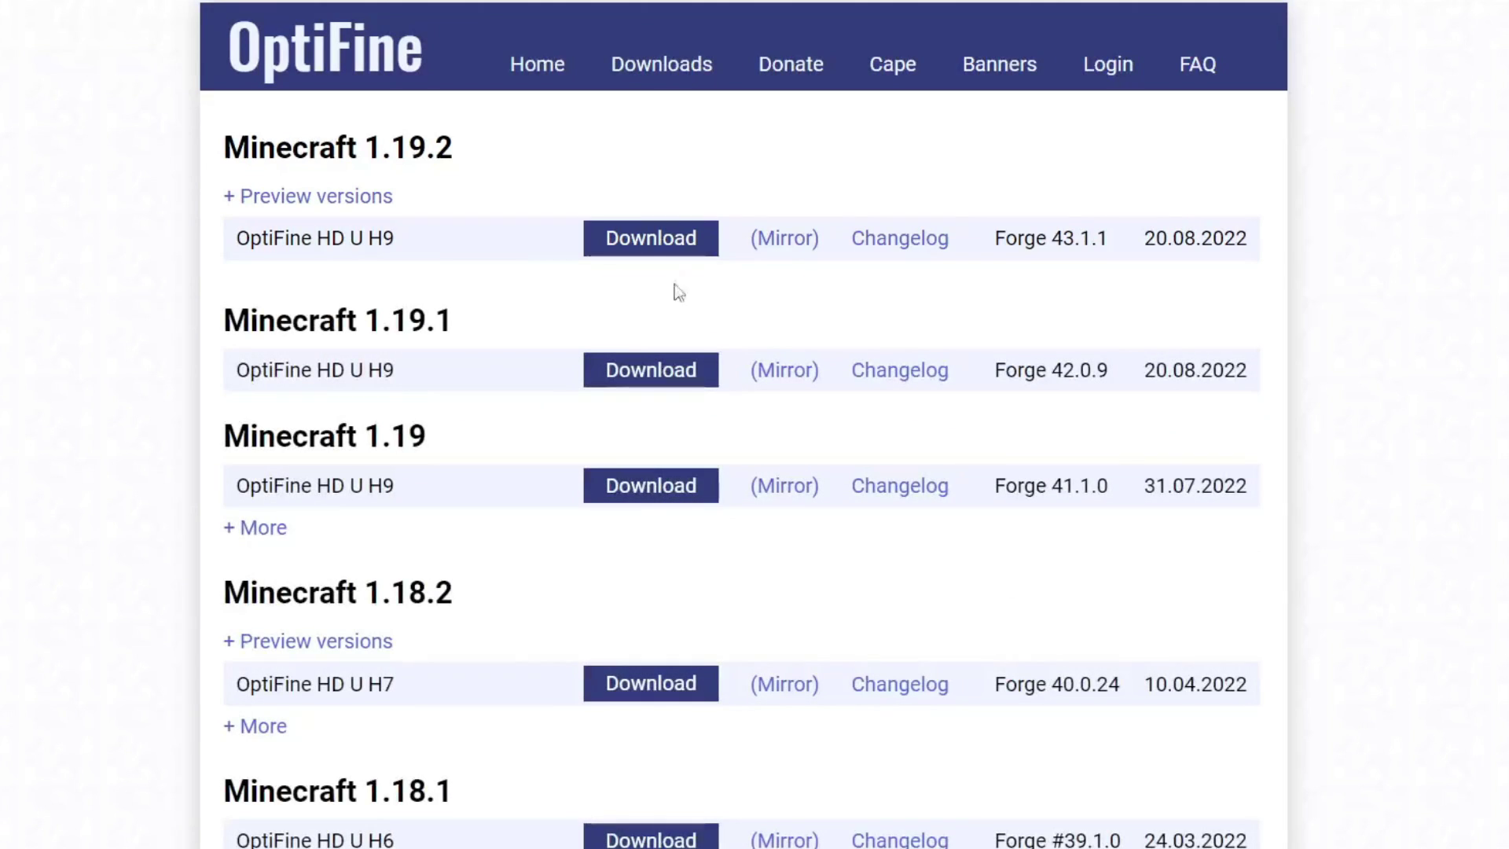
scroll(590, 246, "down", 3)
scroll(590, 246, "up", 3)
left_click(631, 239)
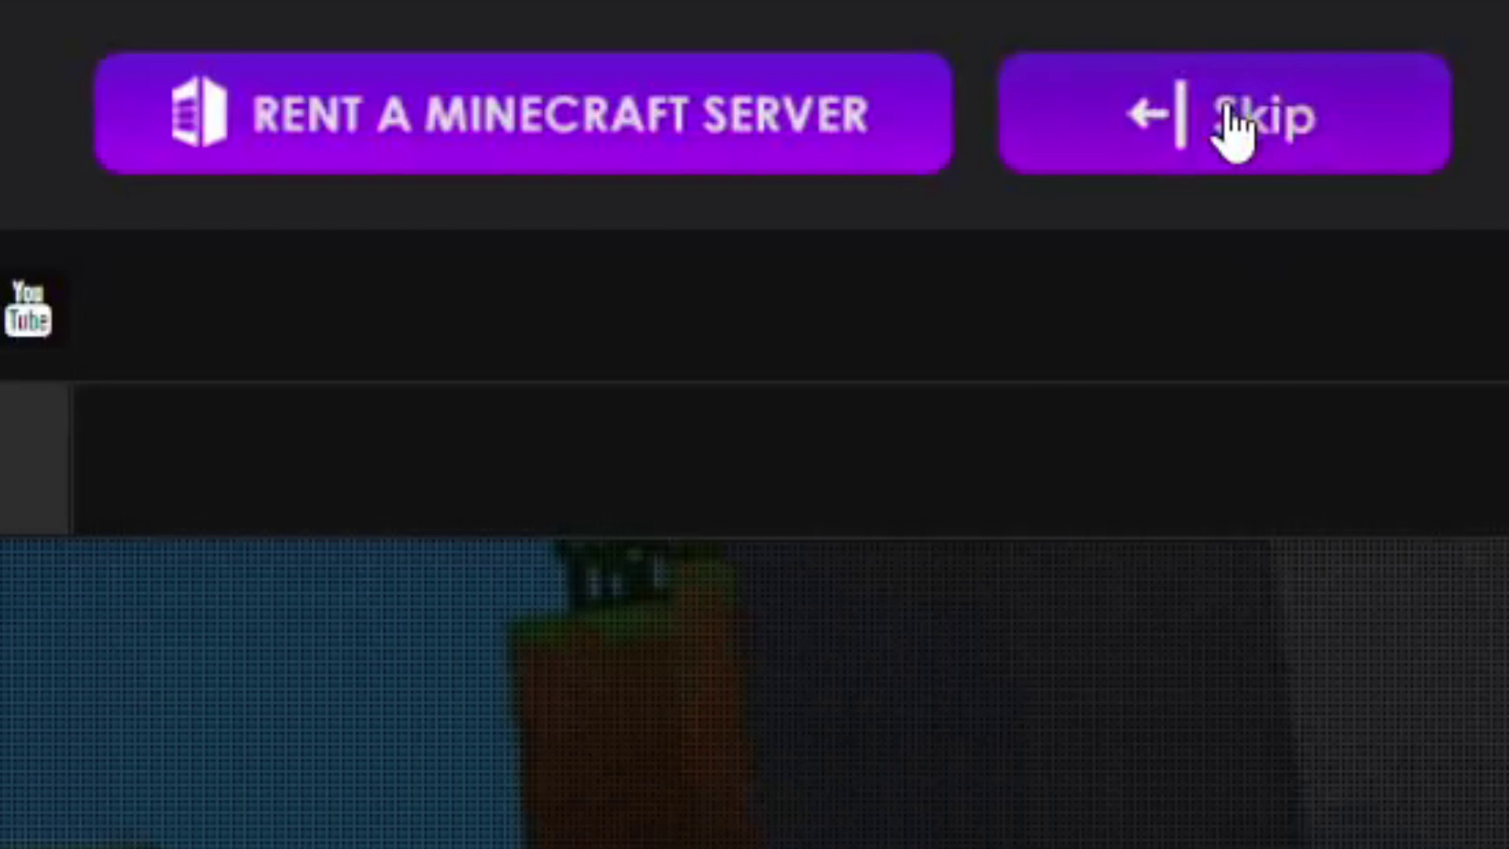
left_click(1234, 130)
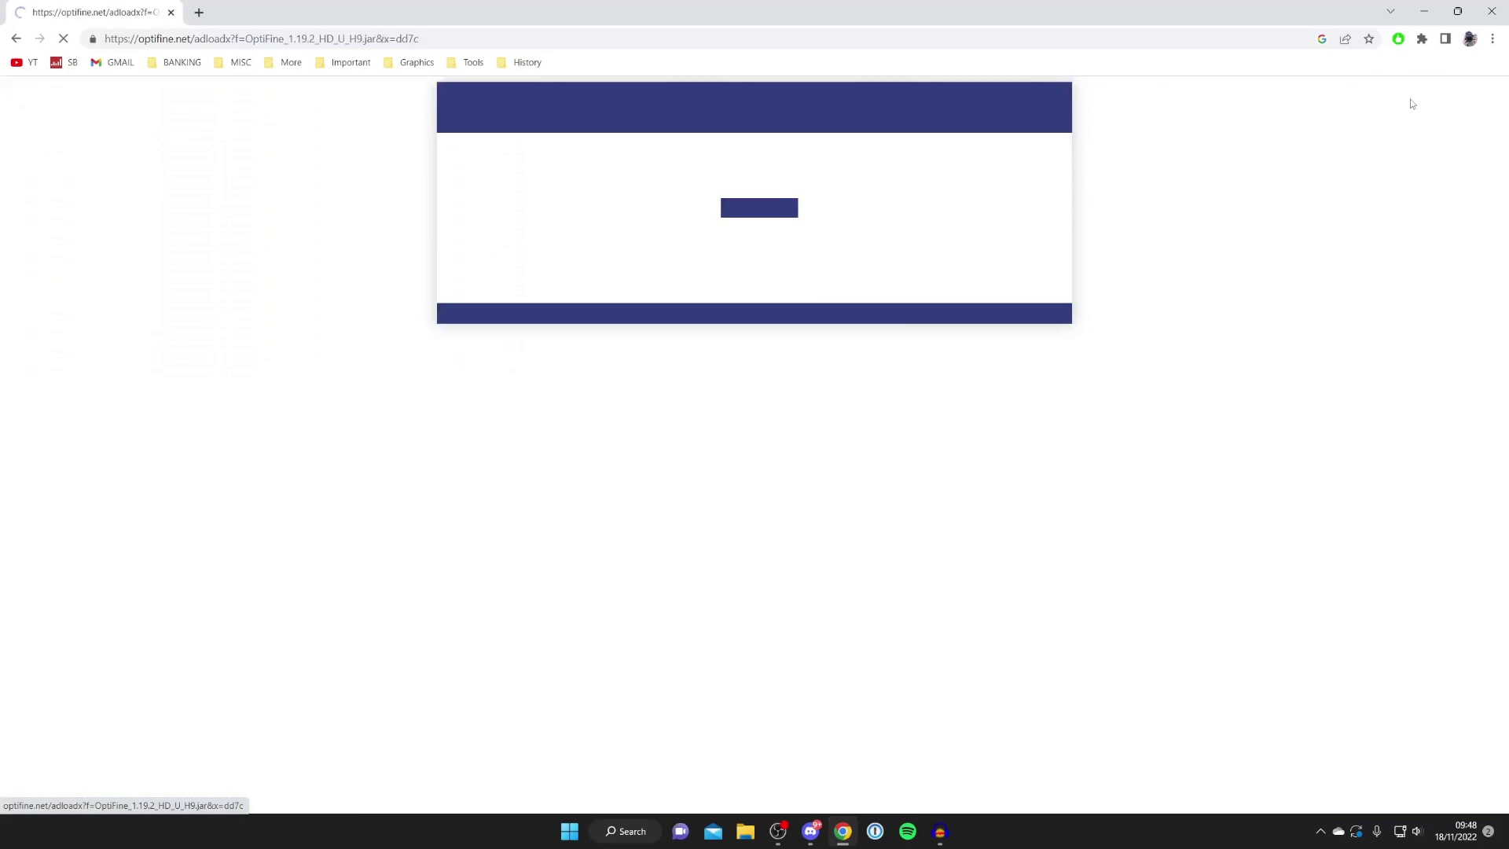
left_click(777, 221)
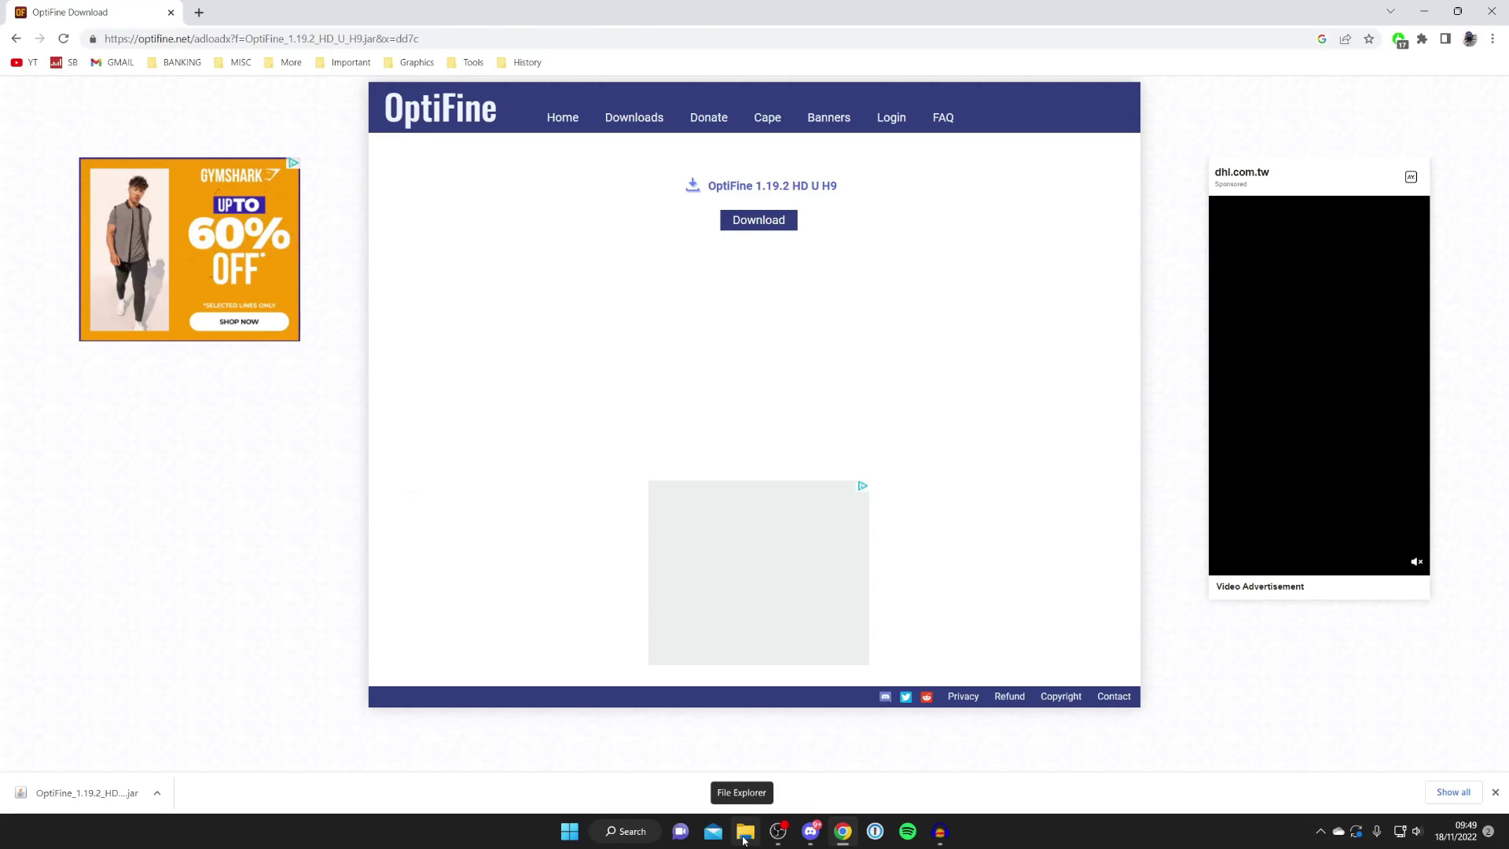
Place the downloaded OptiFine jar file on the desktop and check that its installer opens, closing it without installing
left_click_drag(852, 5, 1148, 30)
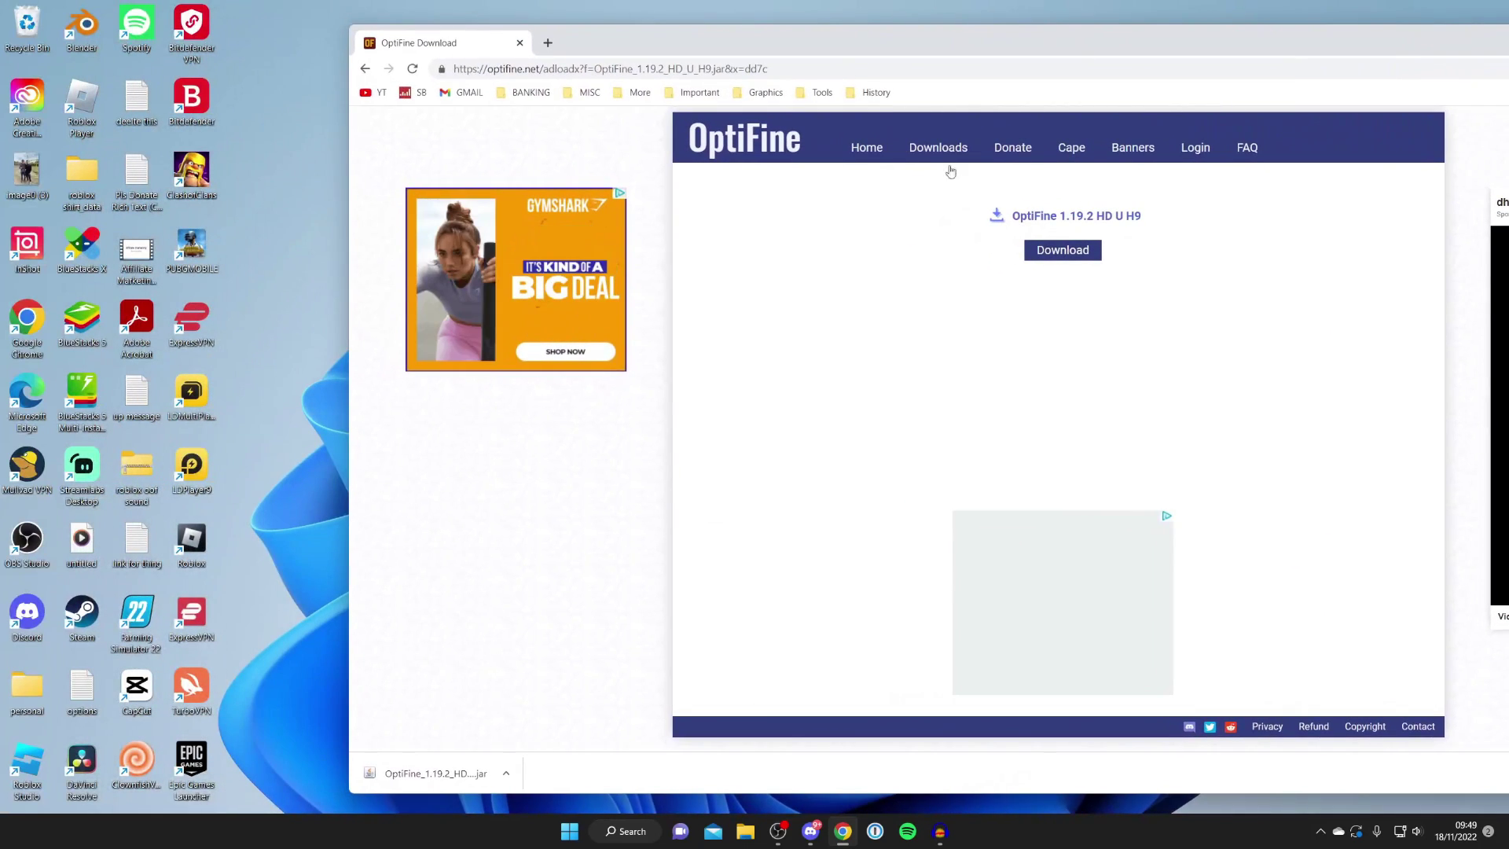
left_click_drag(398, 768, 301, 696)
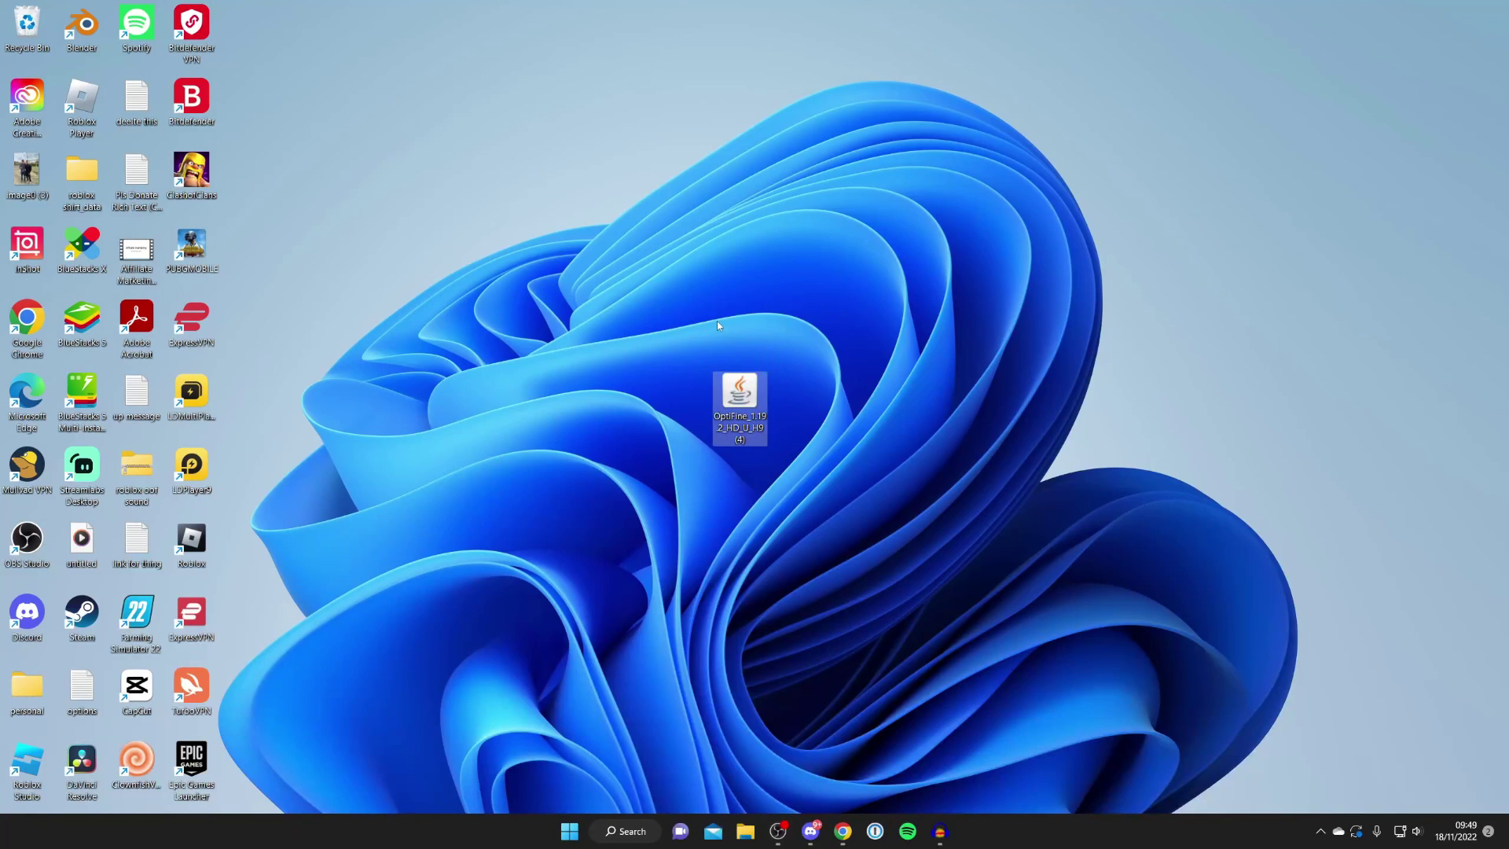
double_click(750, 401)
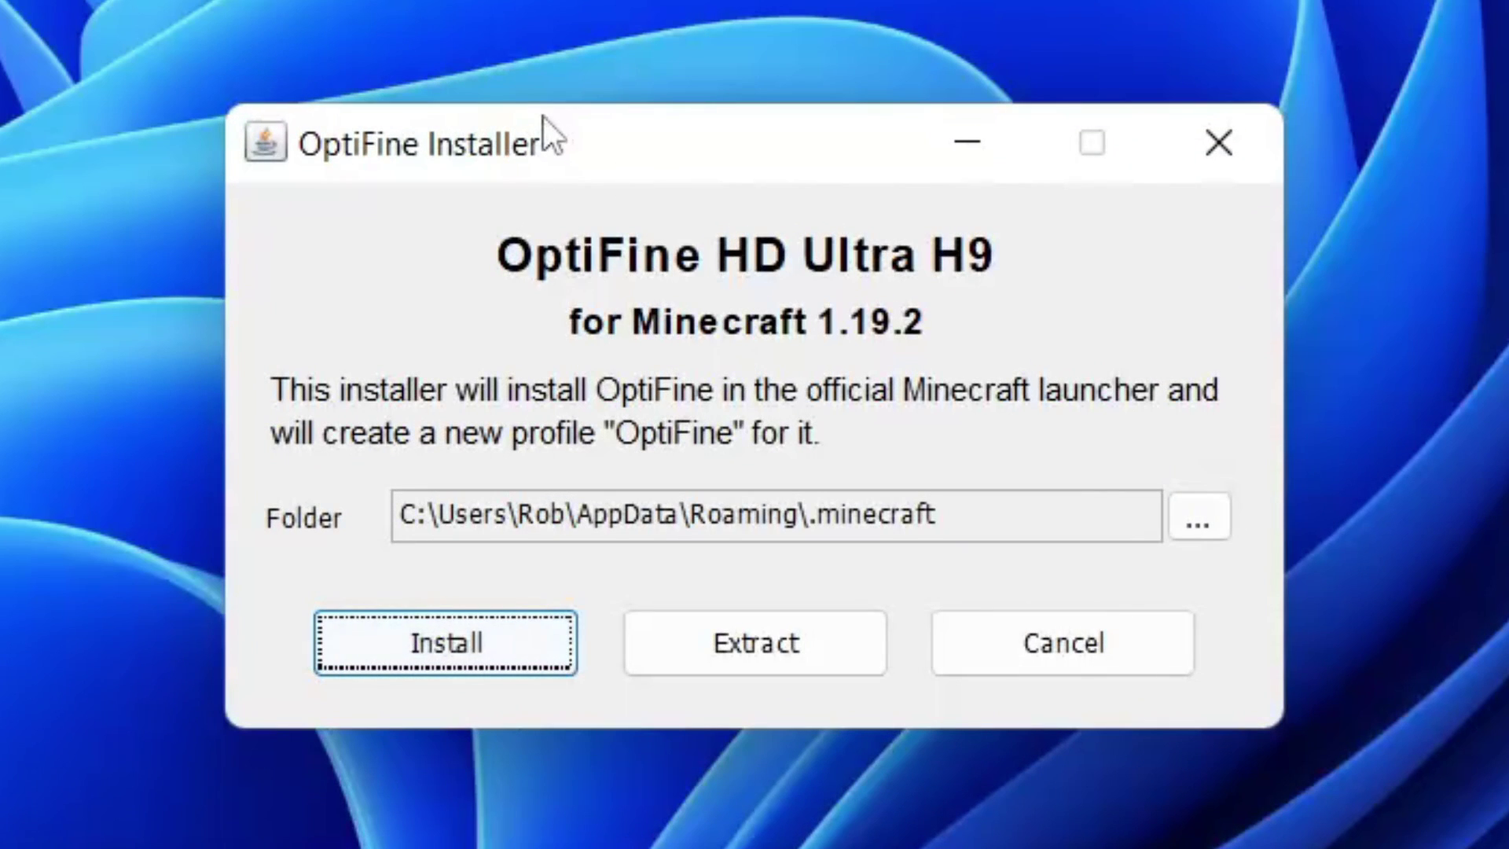
left_click(1221, 146)
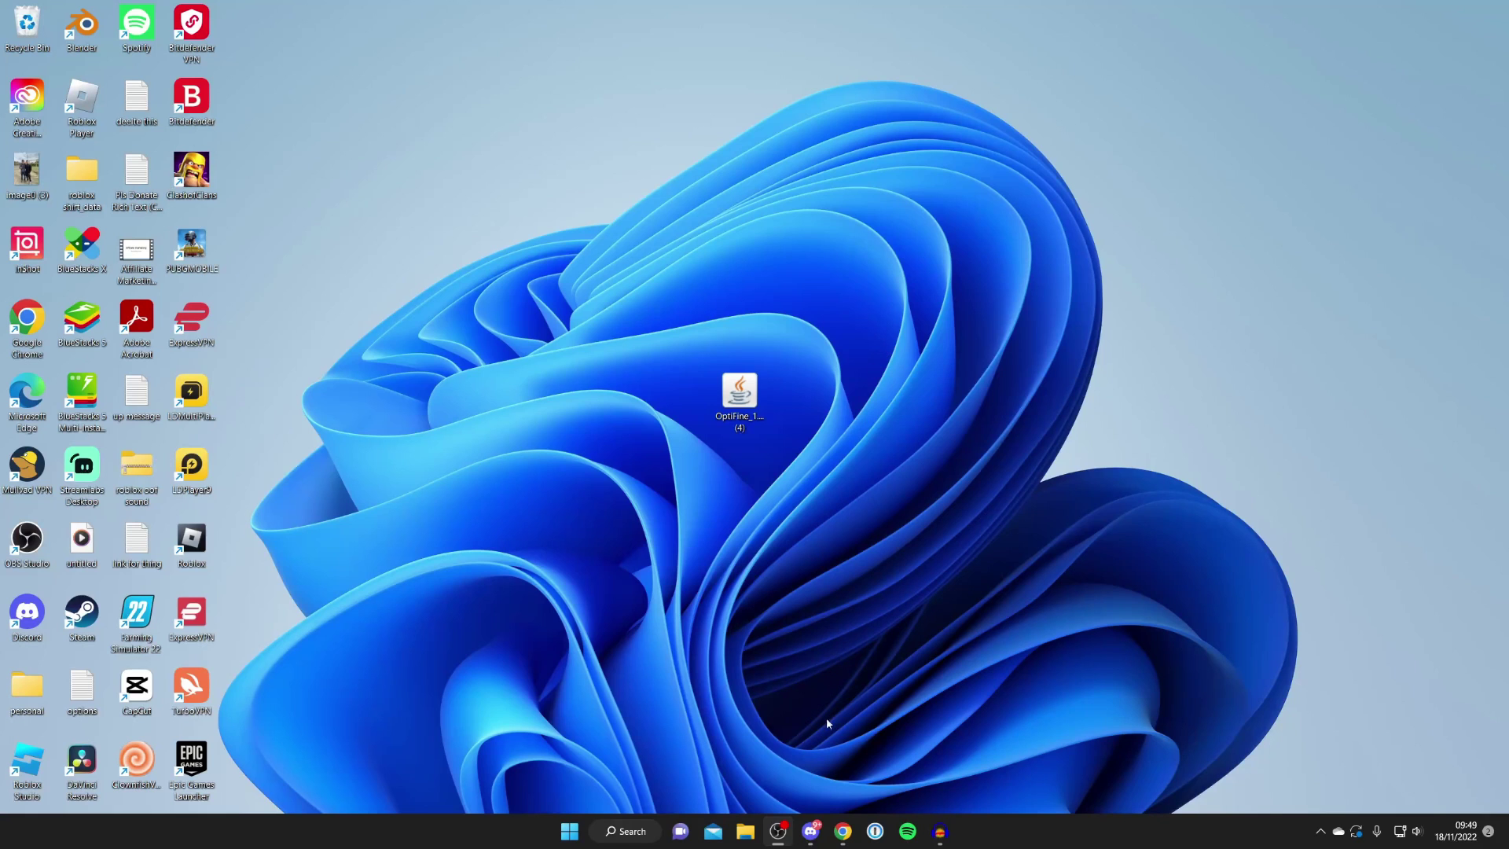
Start downloading 64-bit Java for Windows from java.com, and exit the browser during the download
left_click(843, 831)
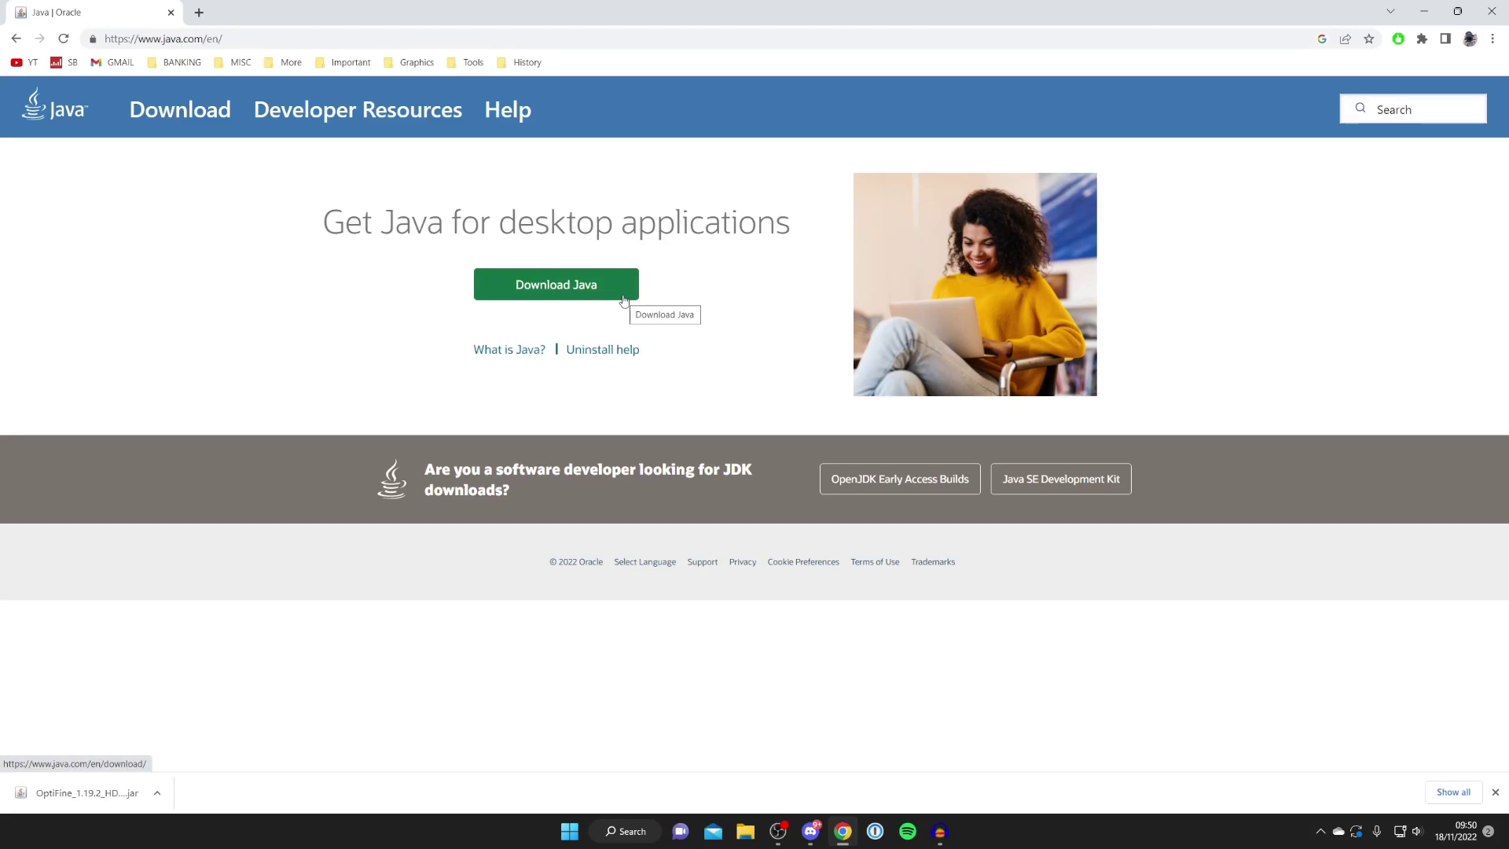
left_click(579, 294)
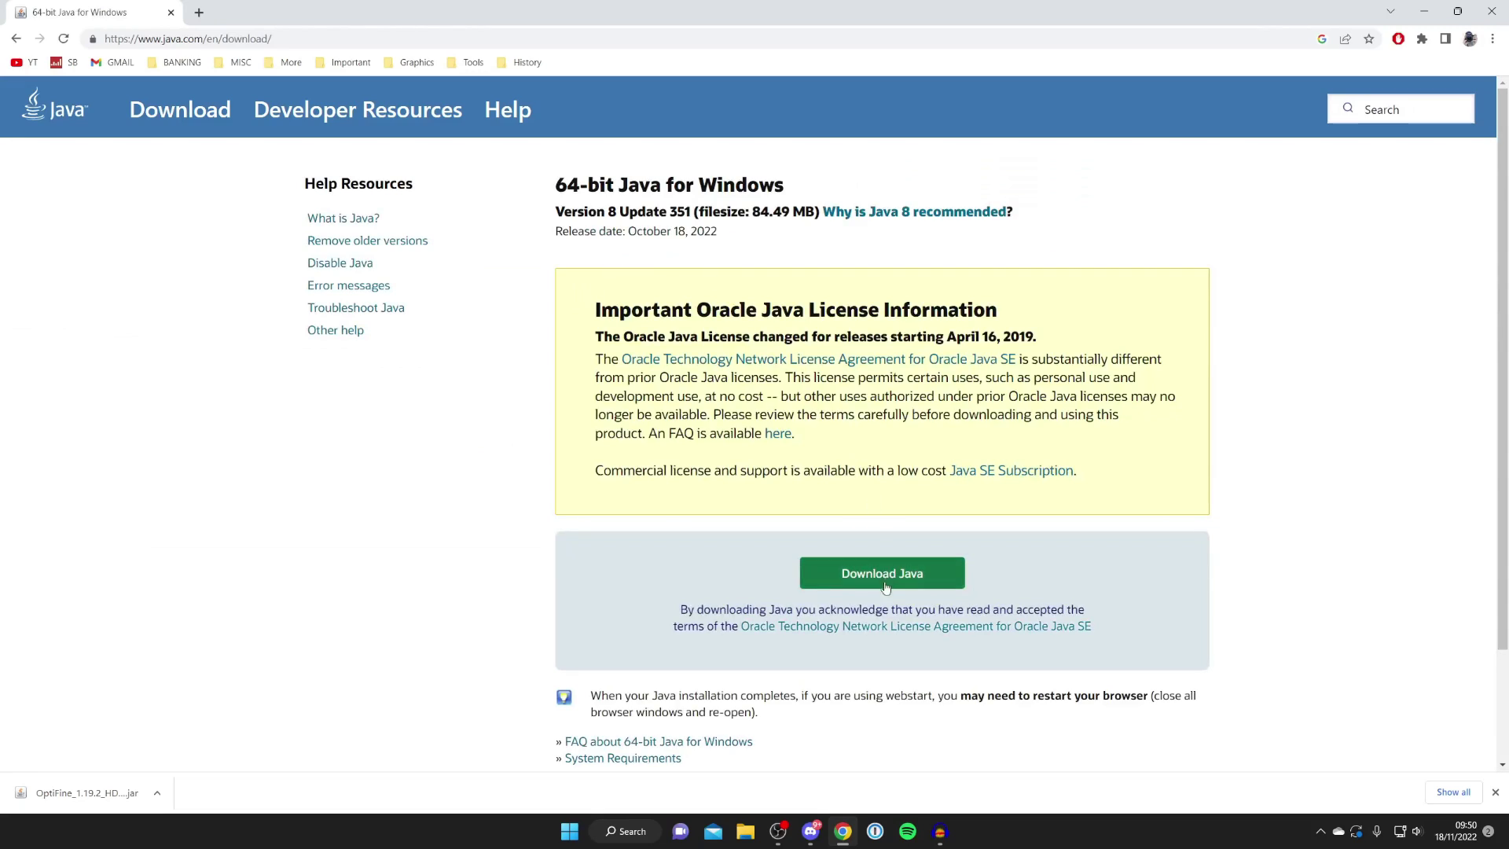
left_click(882, 574)
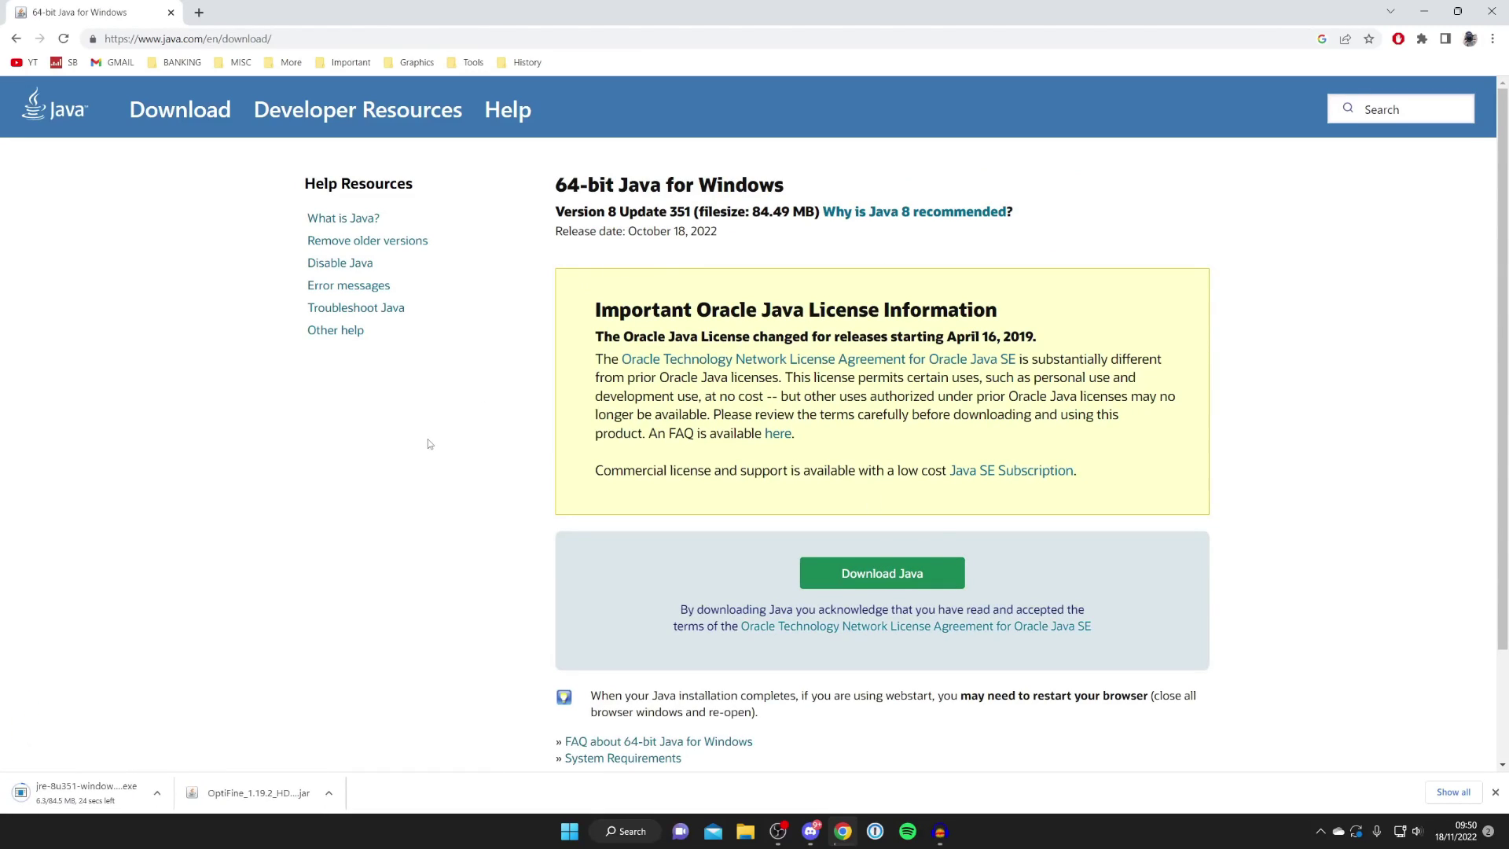
left_click(1491, 11)
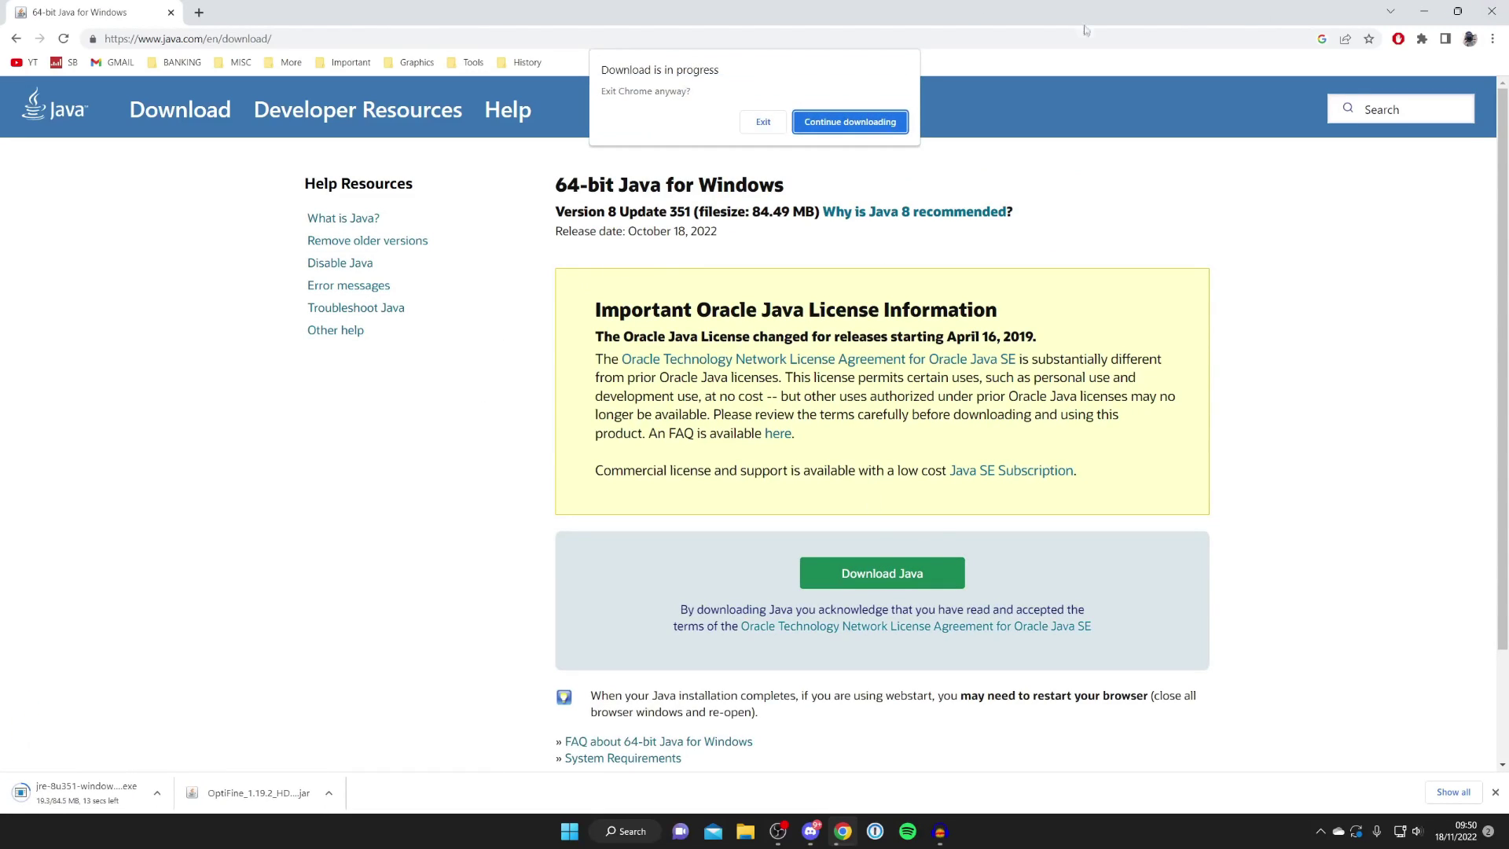
left_click(777, 128)
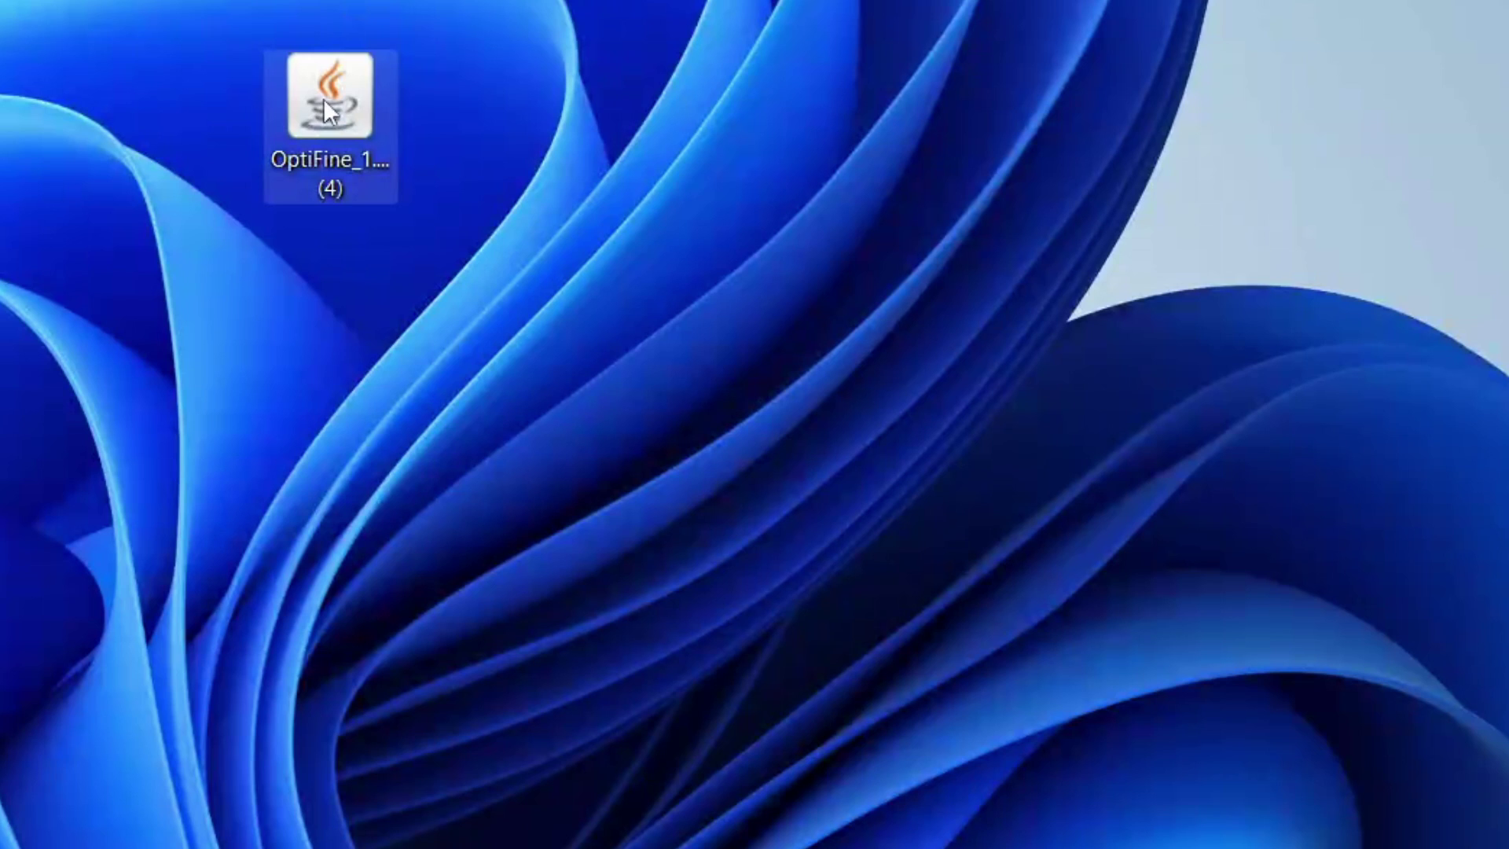
Open the OptiFine jar file with Java(TM) Platform SE binary and install OptiFine into the .minecraft folder
left_click(736, 393)
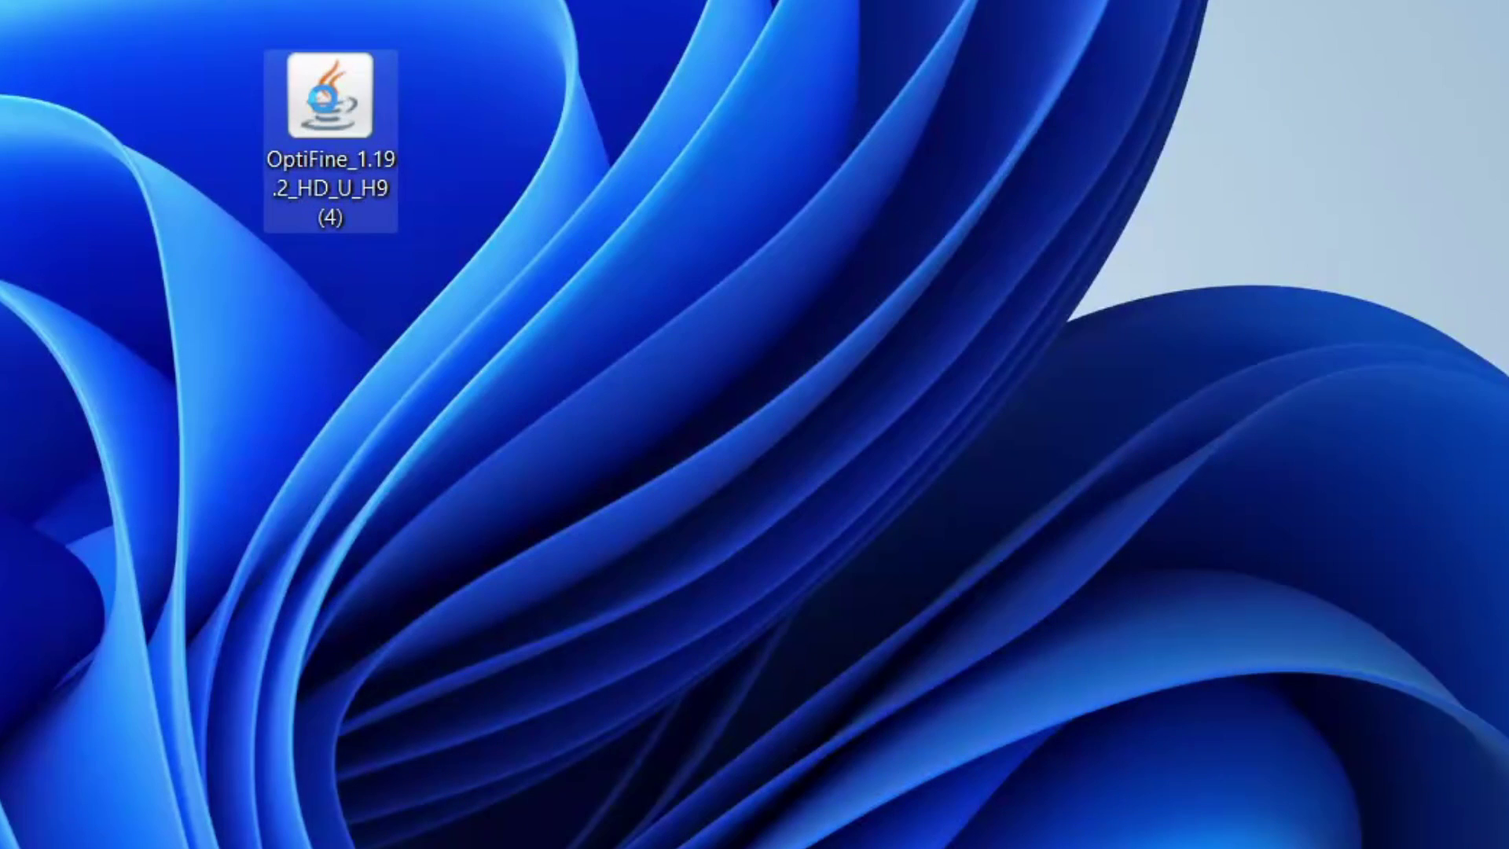
right_click(325, 100)
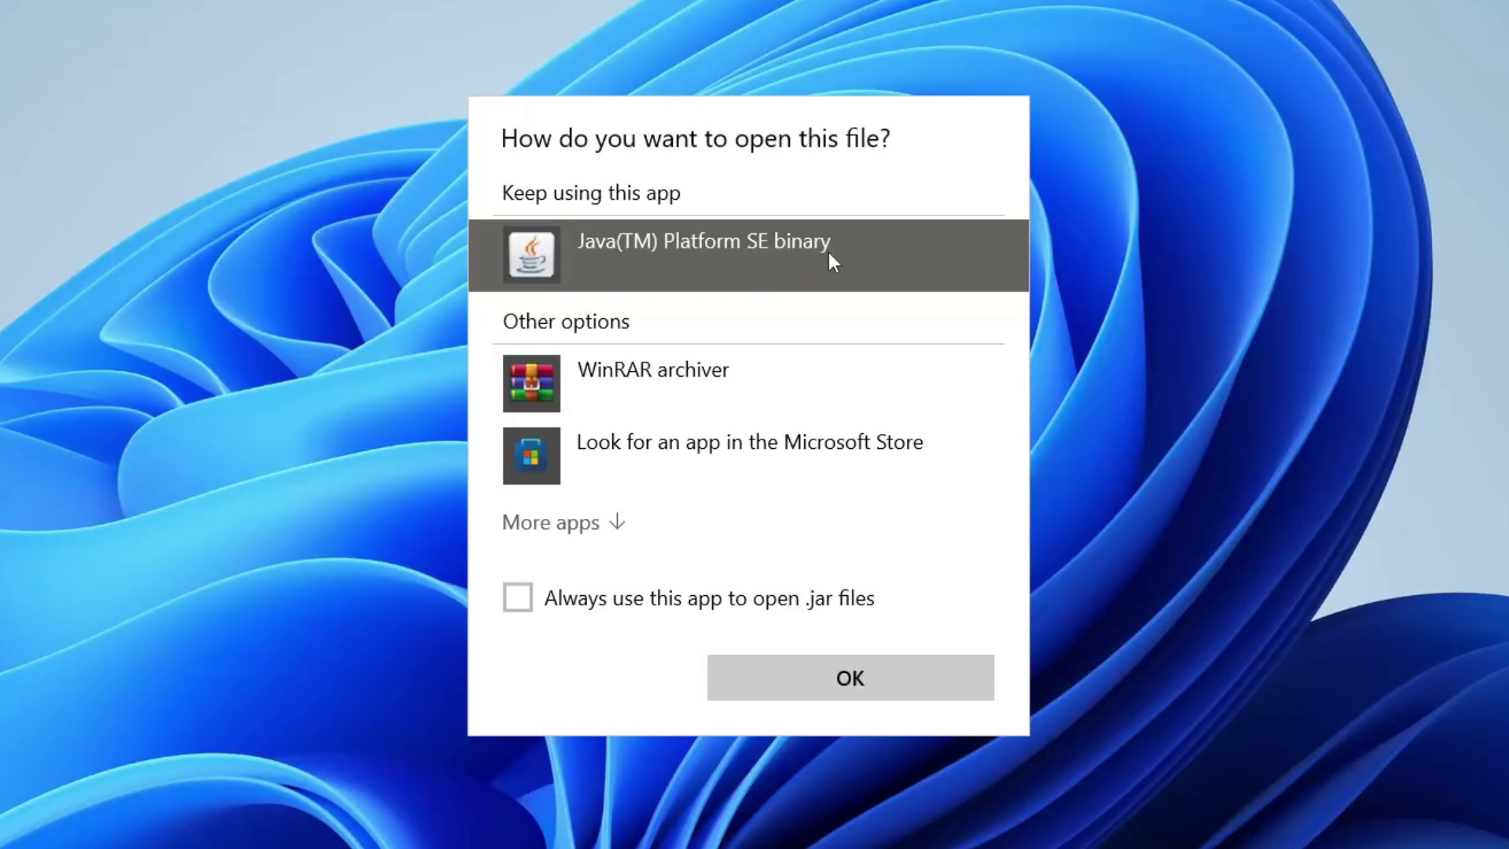
left_click(903, 695)
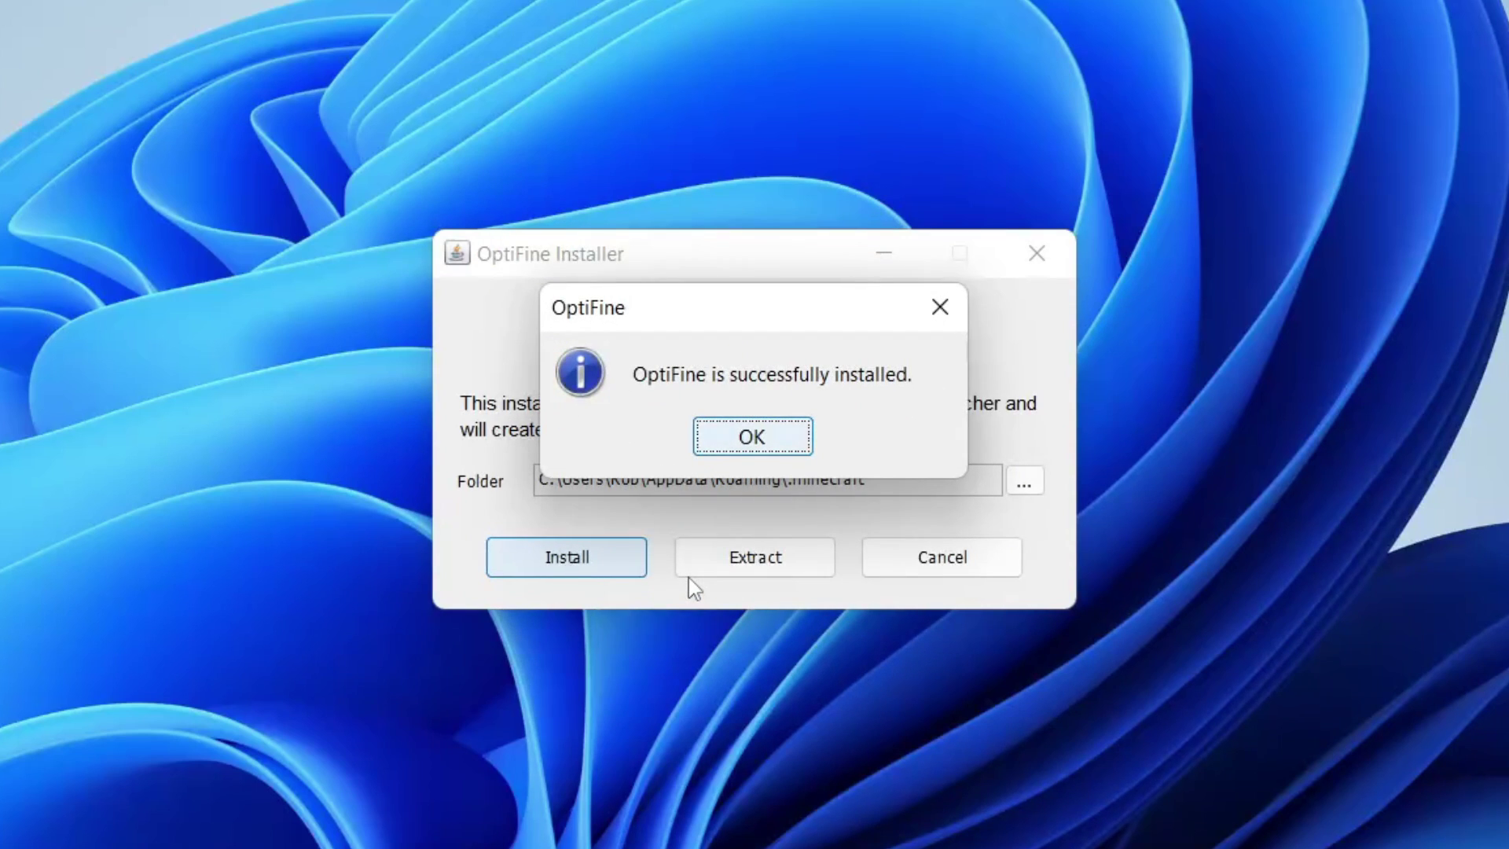
left_click(747, 440)
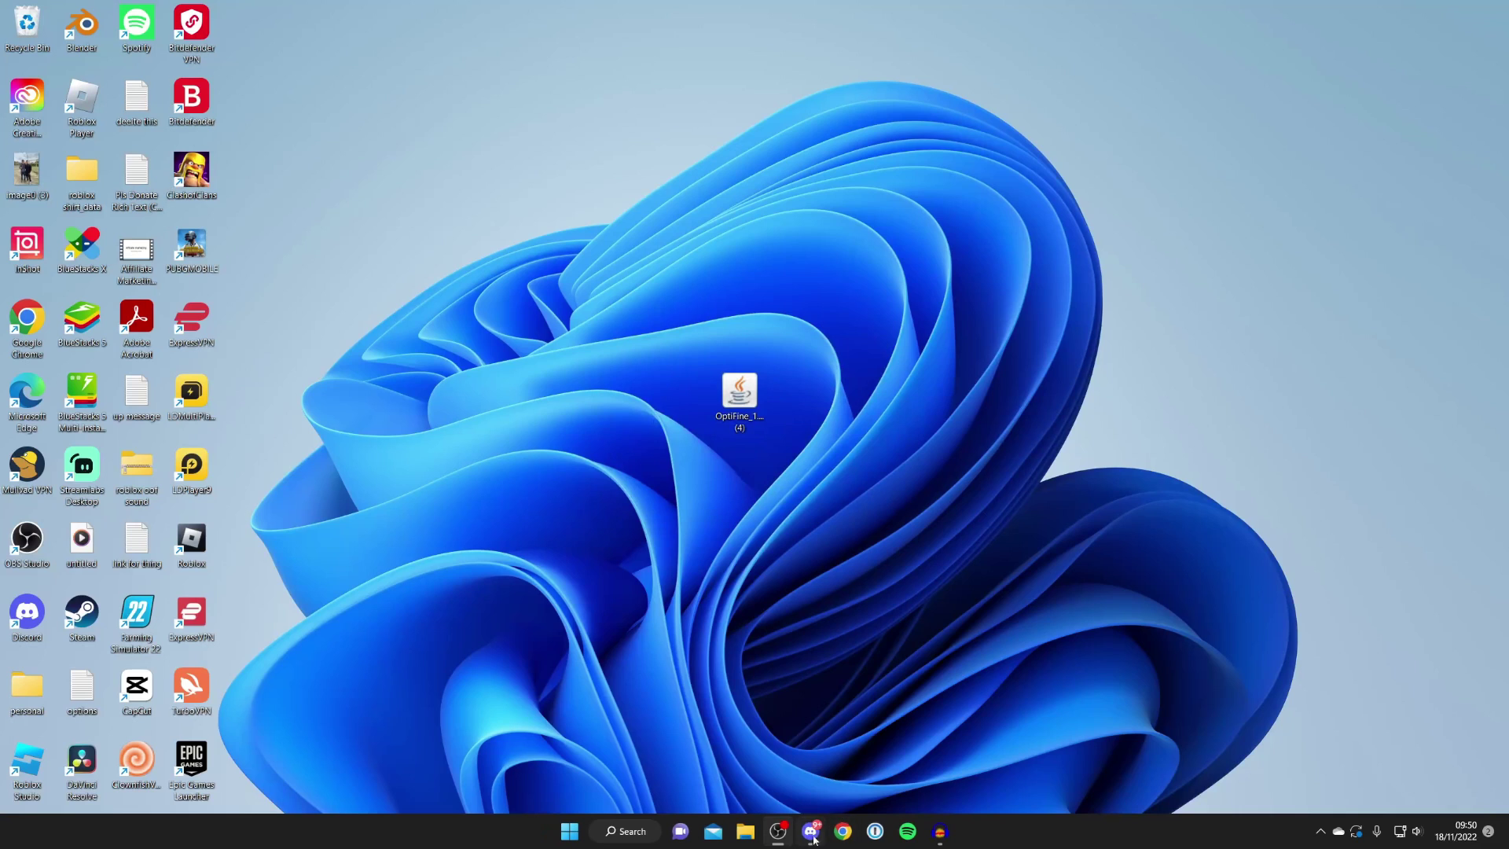
Search Google for "sildurs shaders" and open the Downloads page of the Sildurs Shaders website
left_click(842, 831)
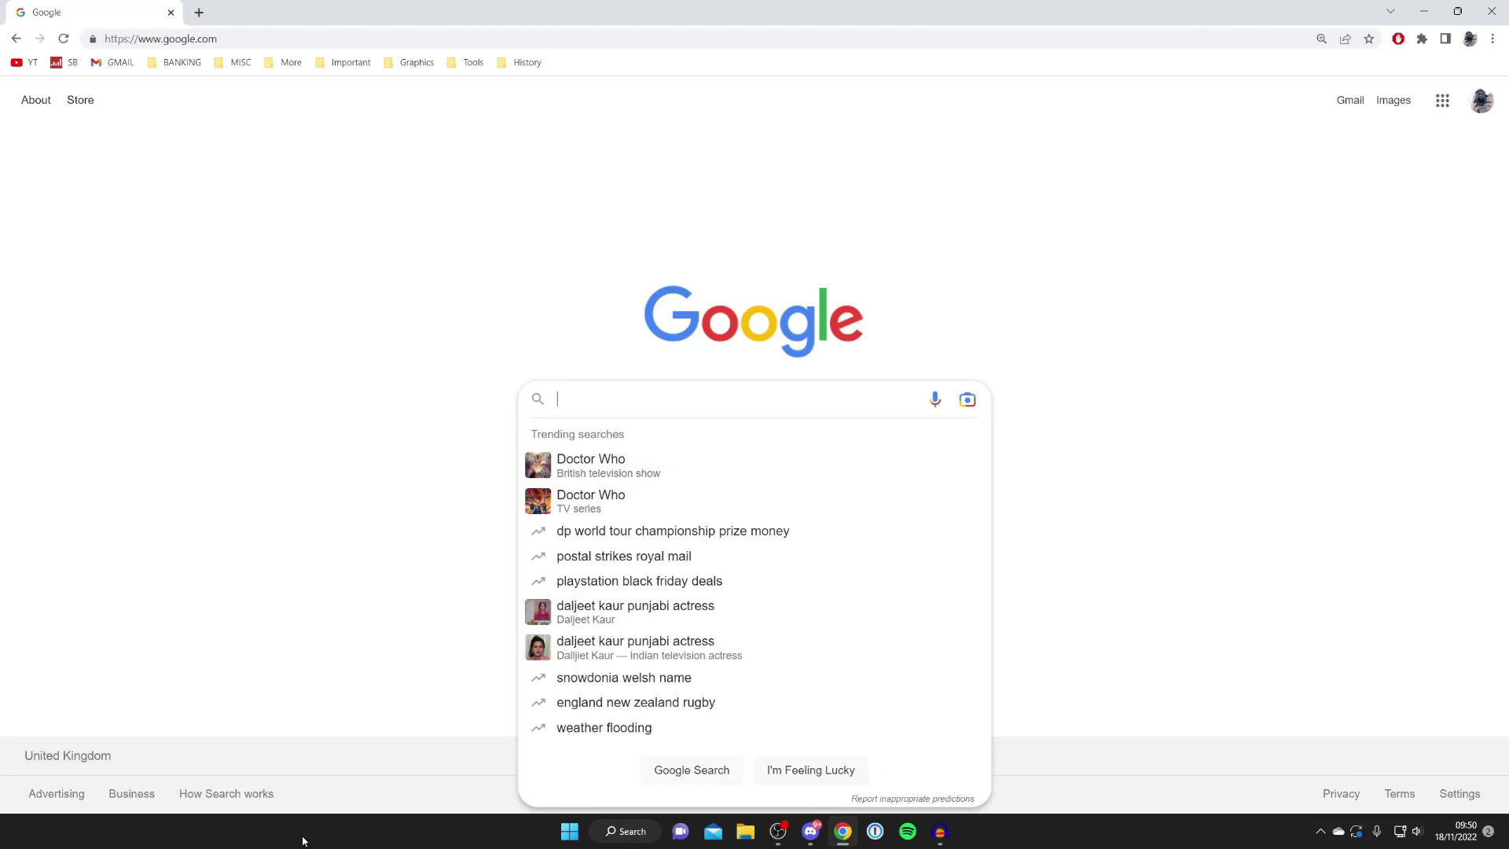
type("sildurs ")
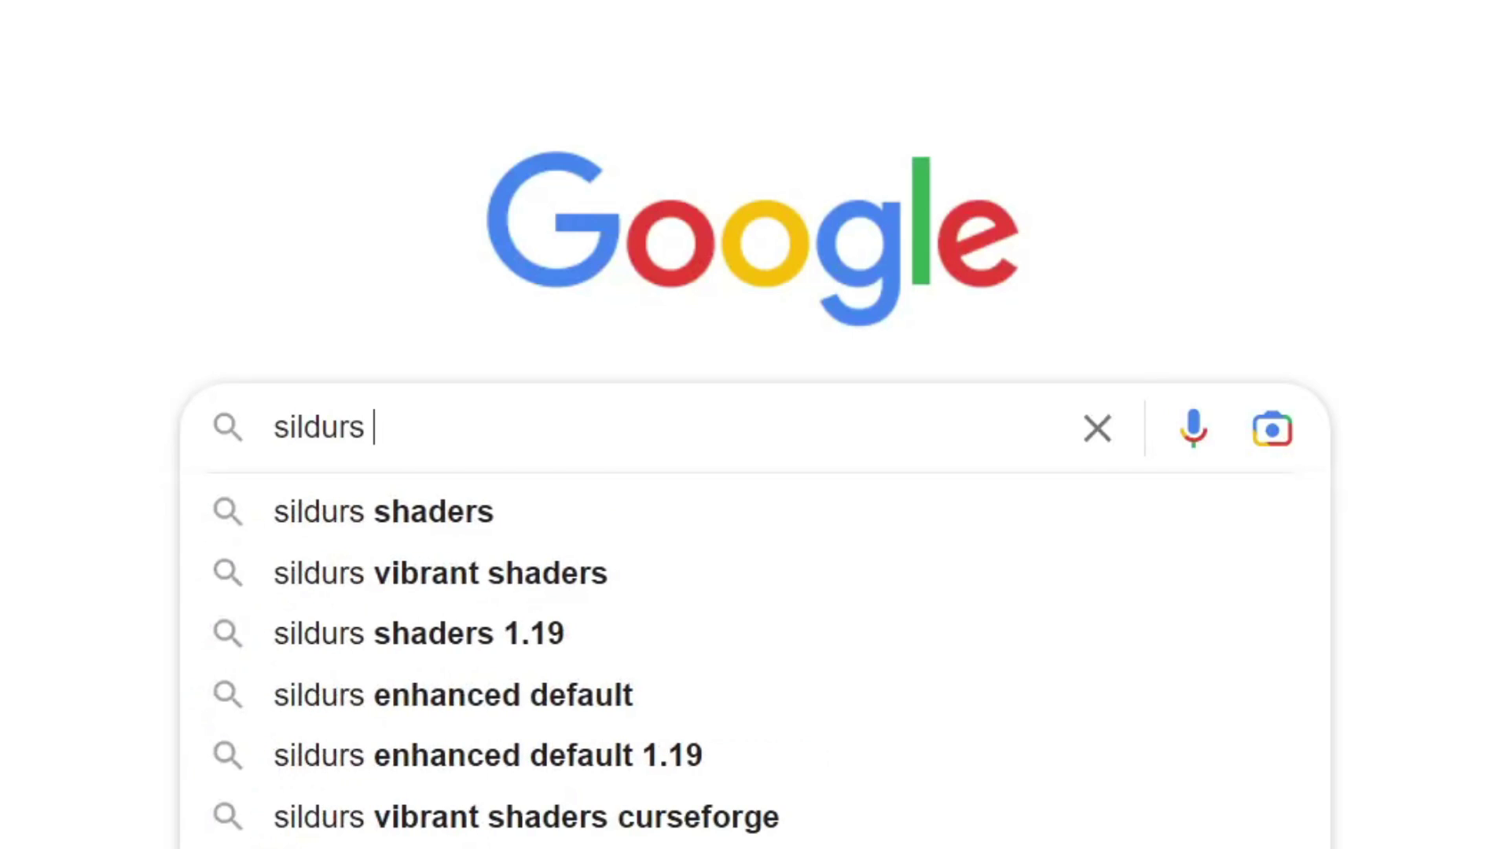
type("shaders")
key("Return")
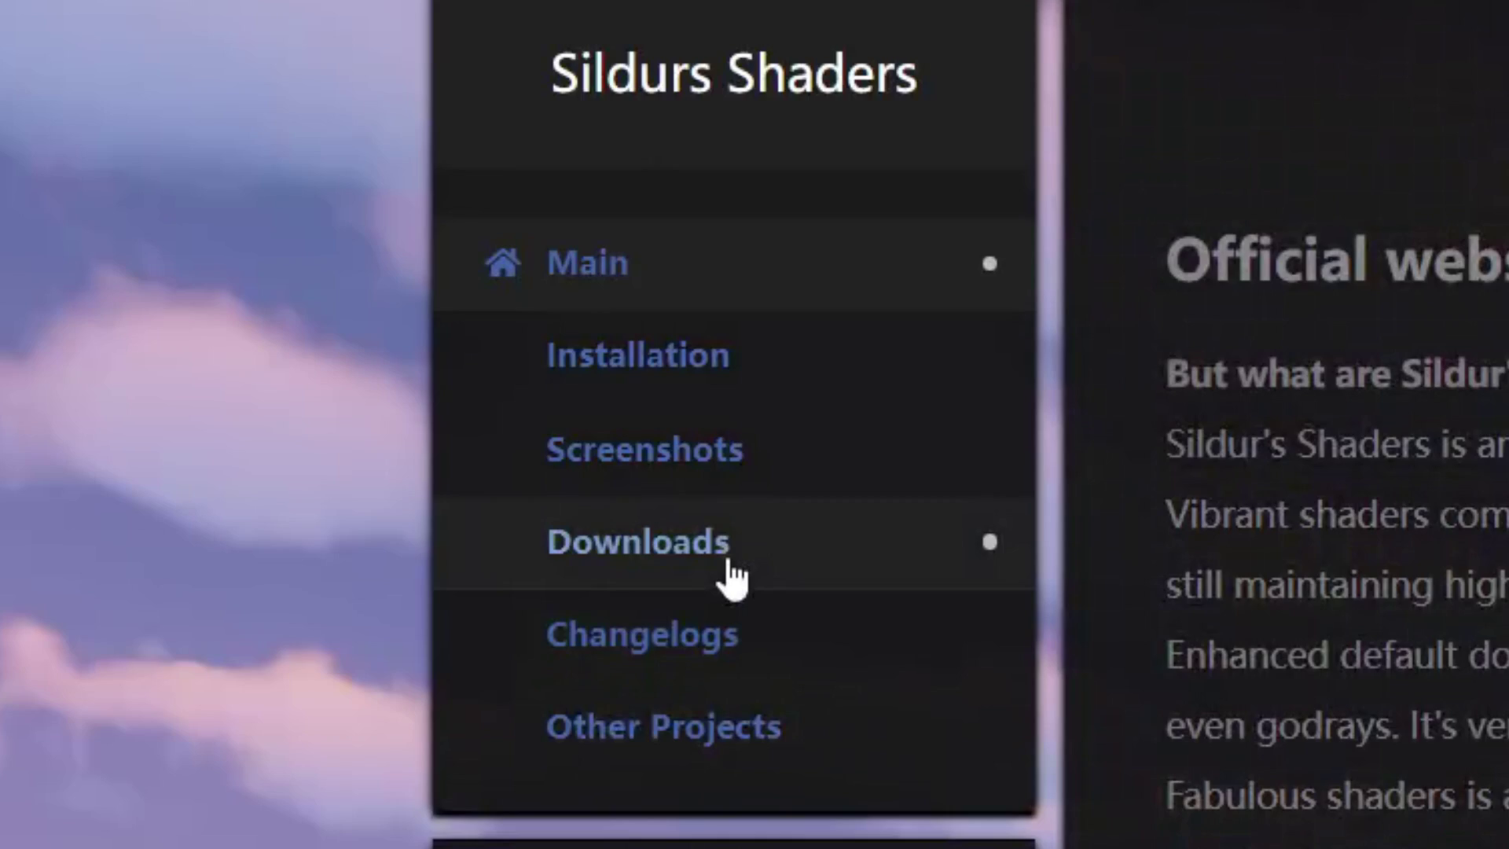
left_click(731, 577)
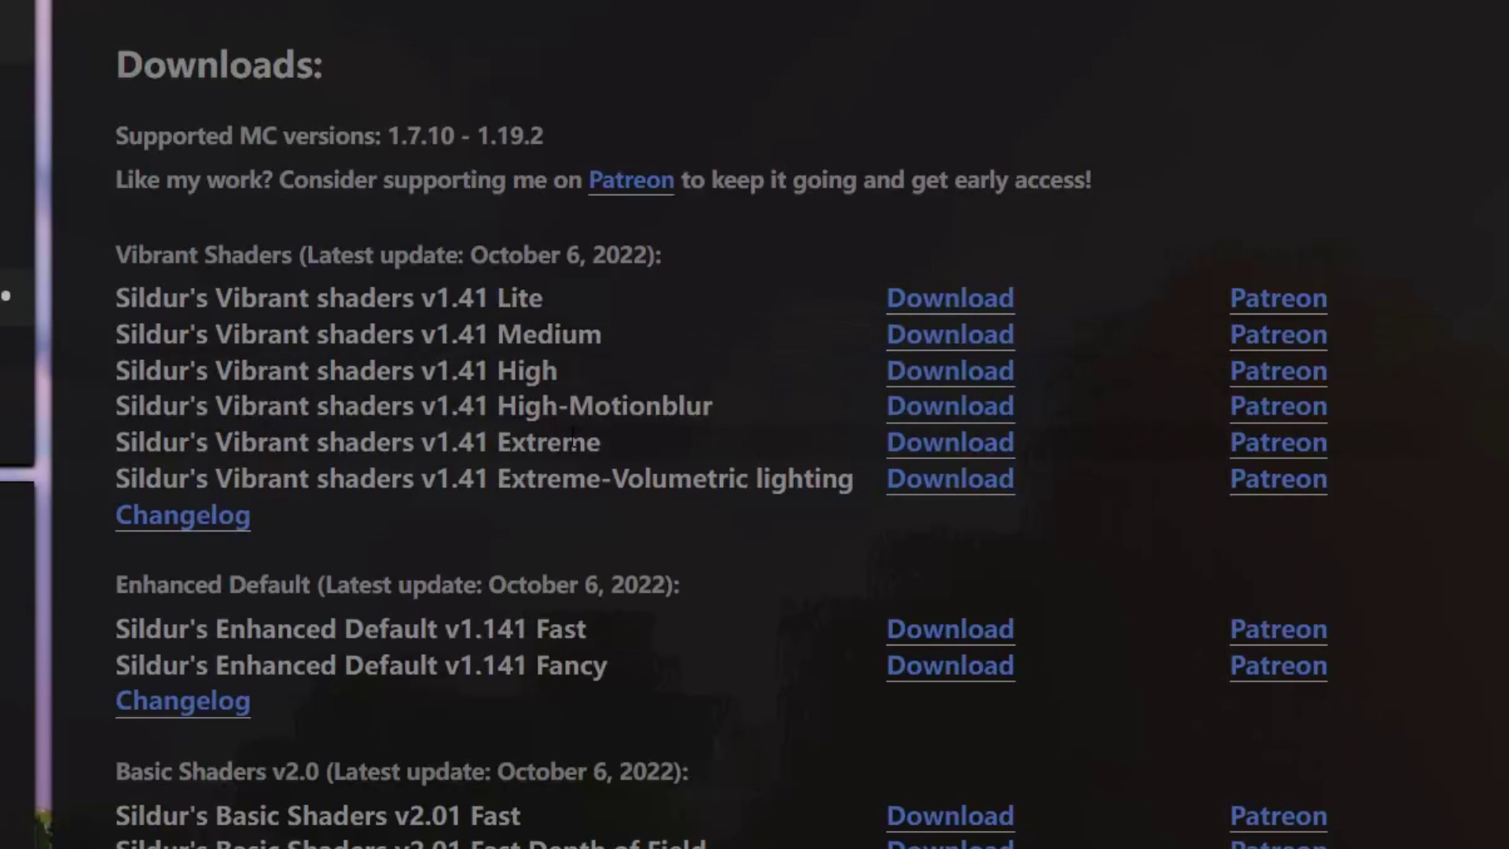
Download Sildur's Vibrant Shaders v1.41 Medium.zip from CurseForge, skipping the advertisement page
left_click(959, 344)
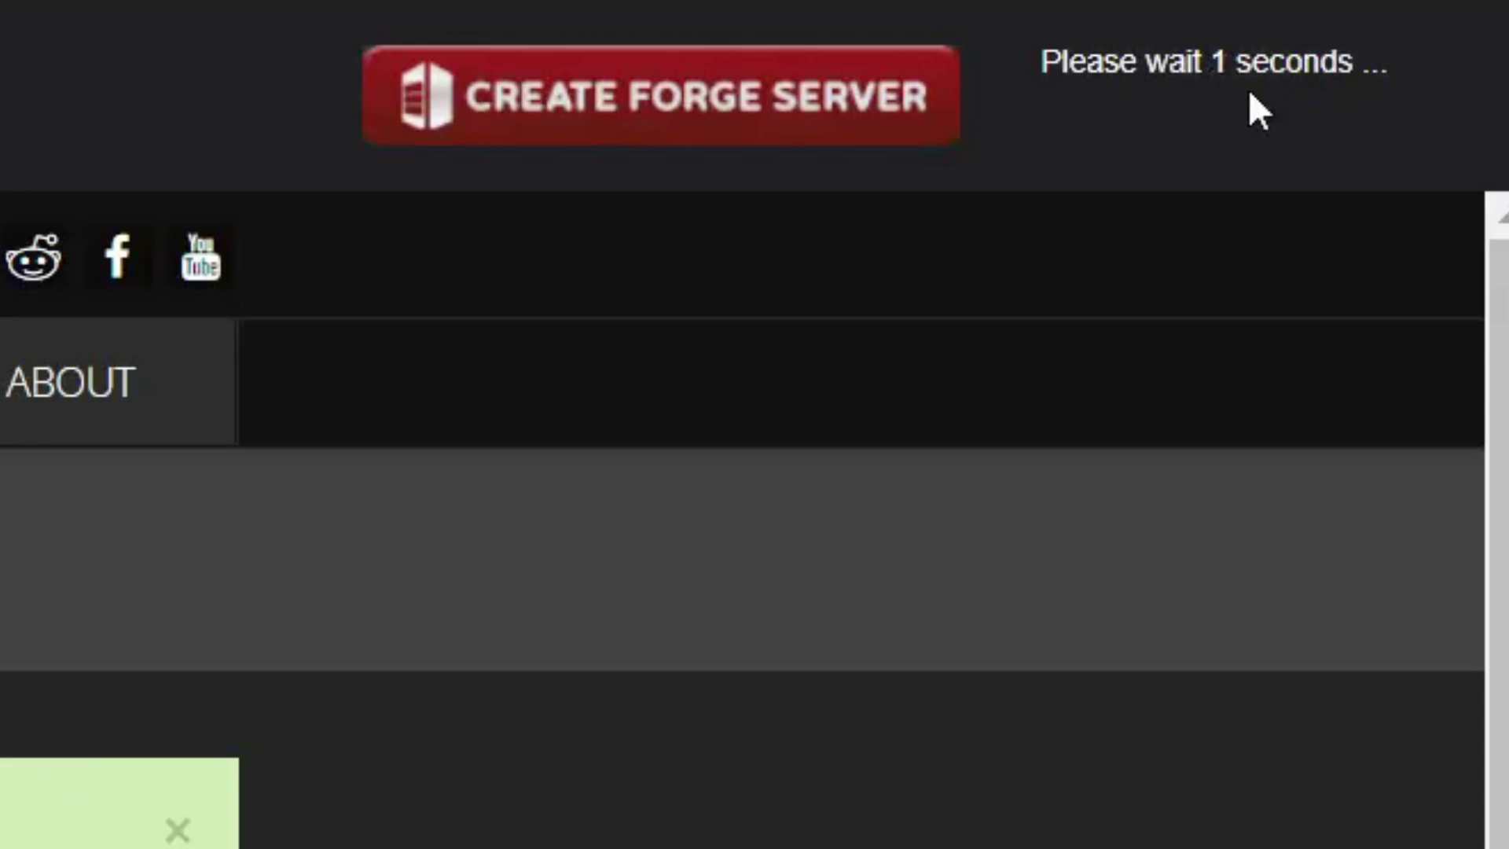
left_click(1239, 118)
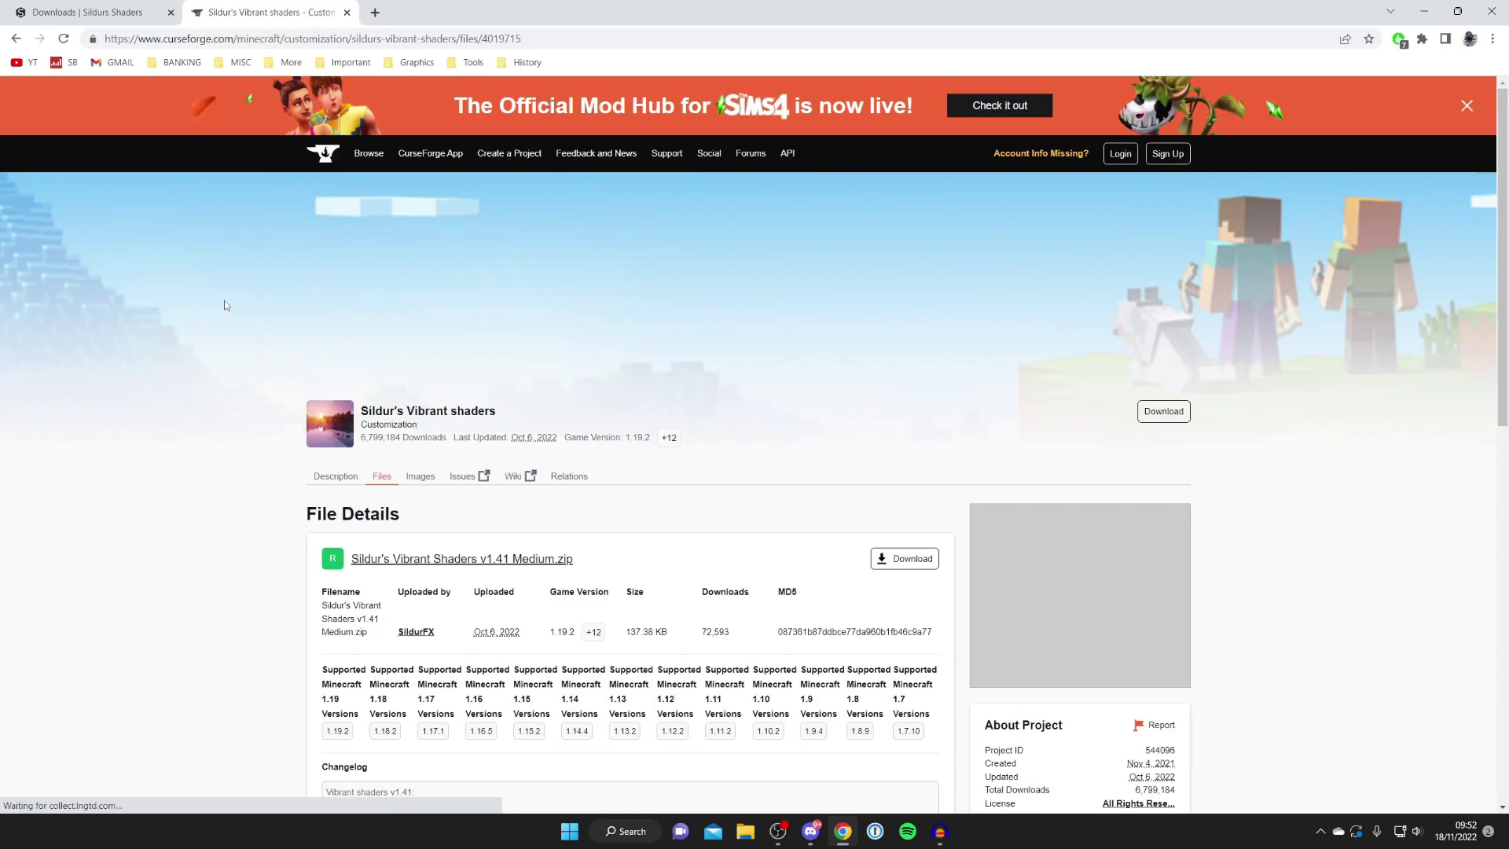
scroll(475, 327, "down", 2)
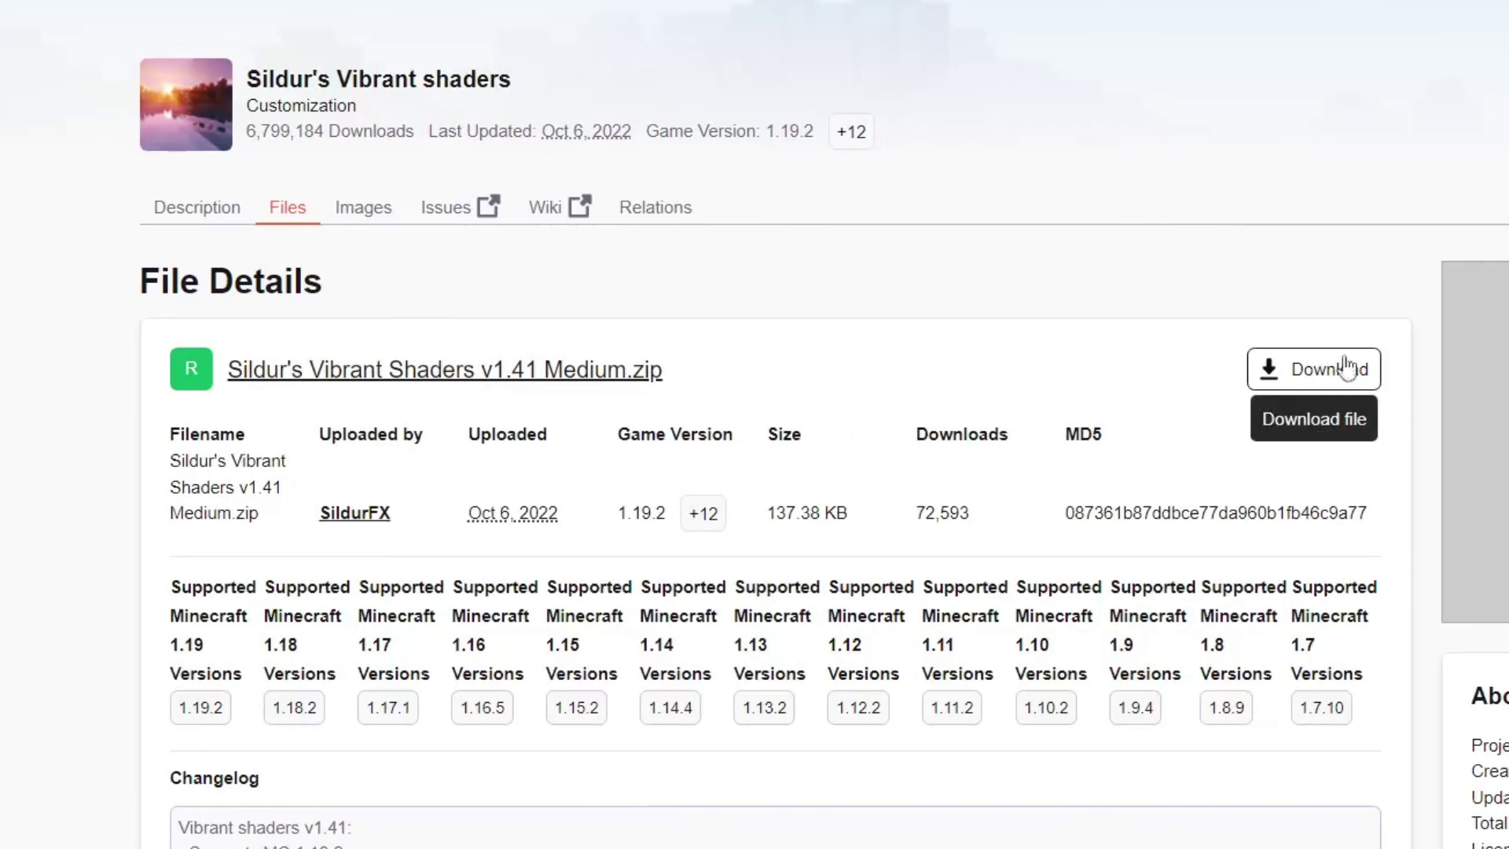
left_click(1302, 375)
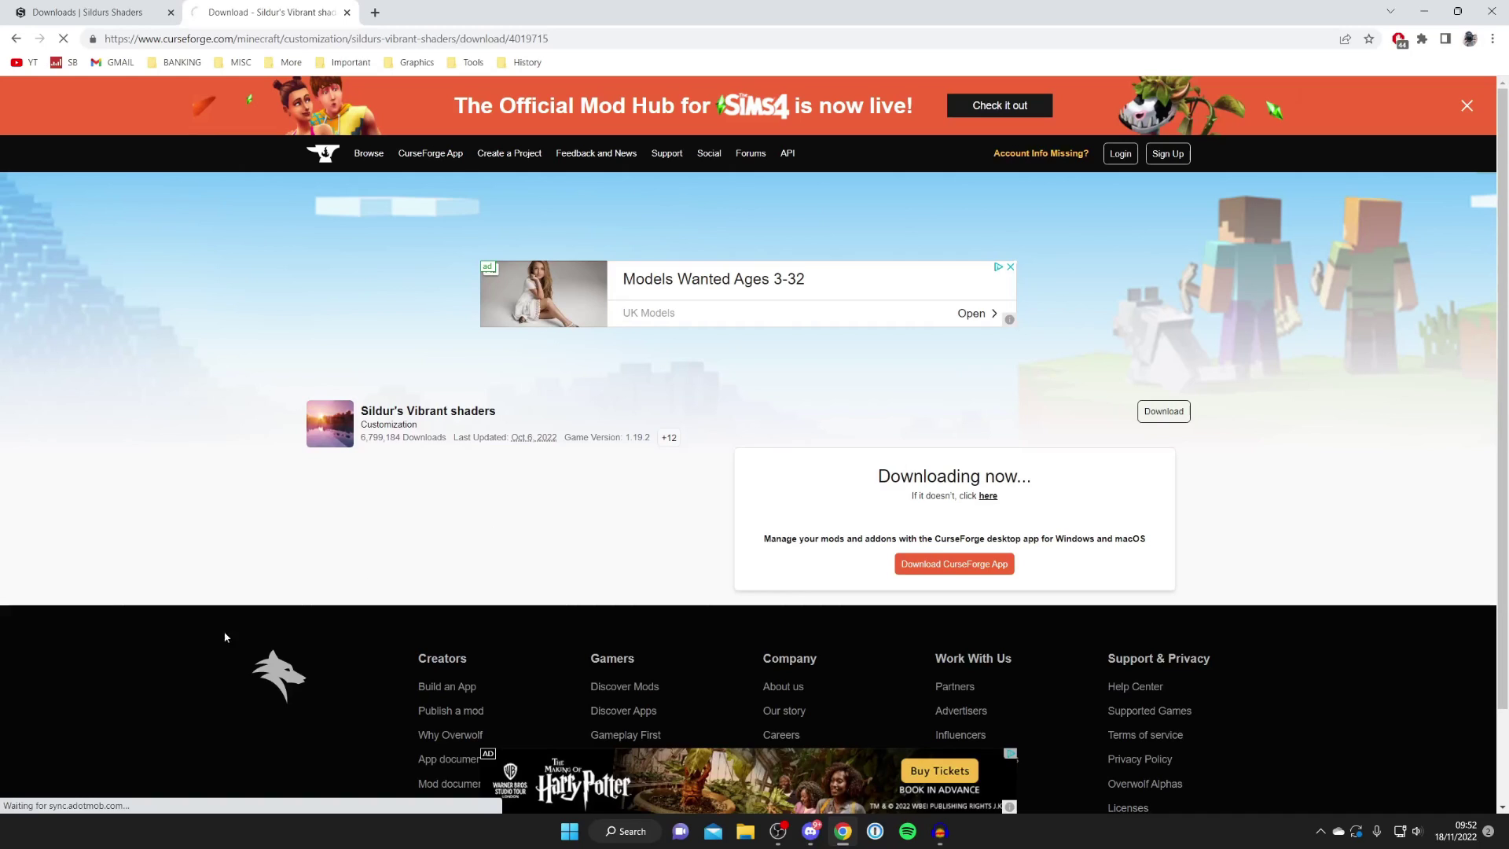
Place the downloaded Sildur's Vibrant Shaders zip on the desktop and close the browser
double_click(673, 7)
left_click_drag(720, 26, 1079, 48)
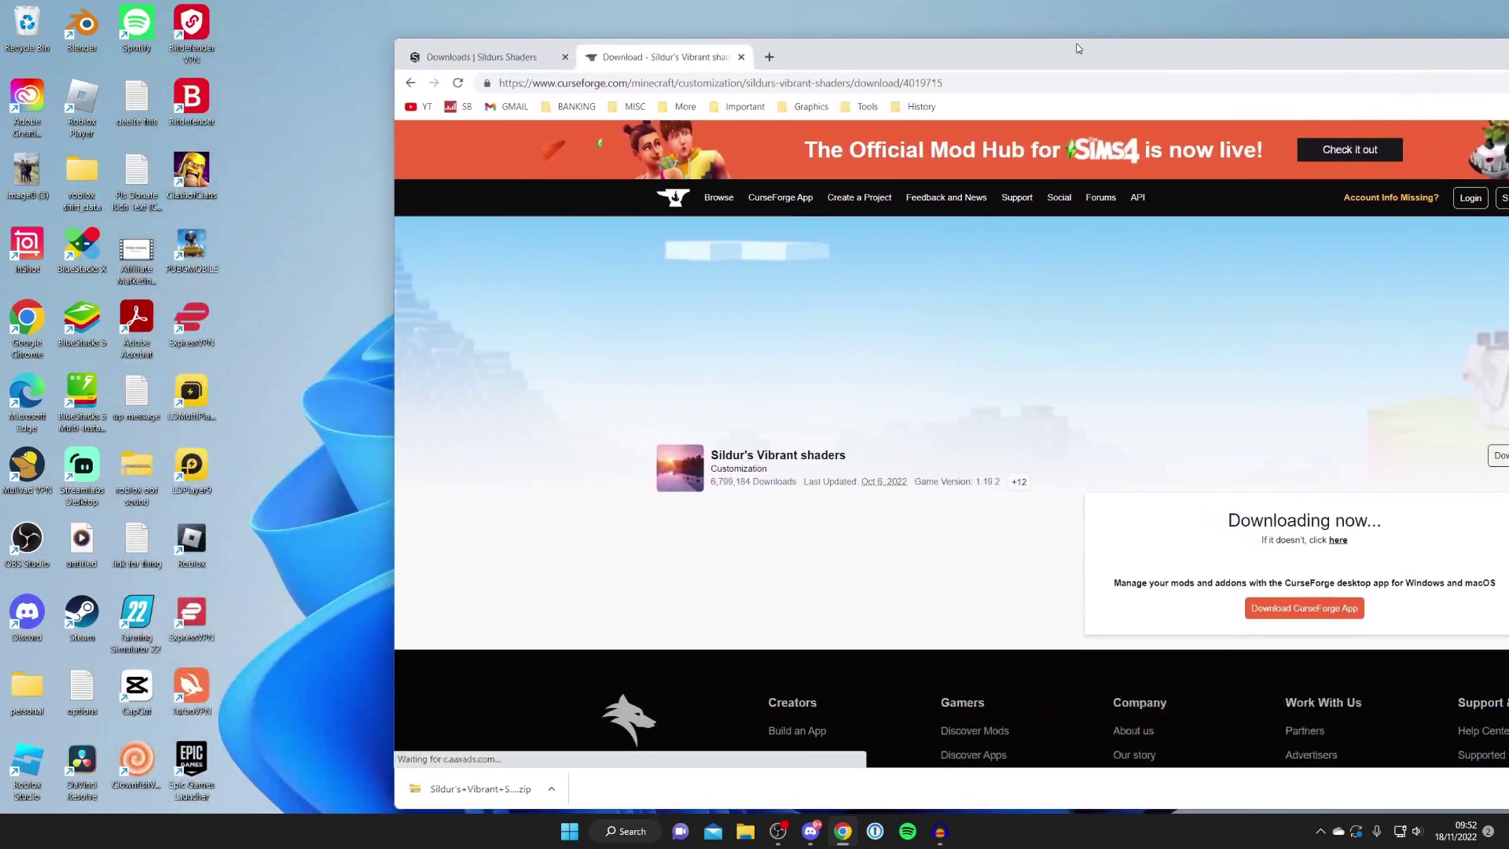
left_click_drag(436, 784, 356, 554)
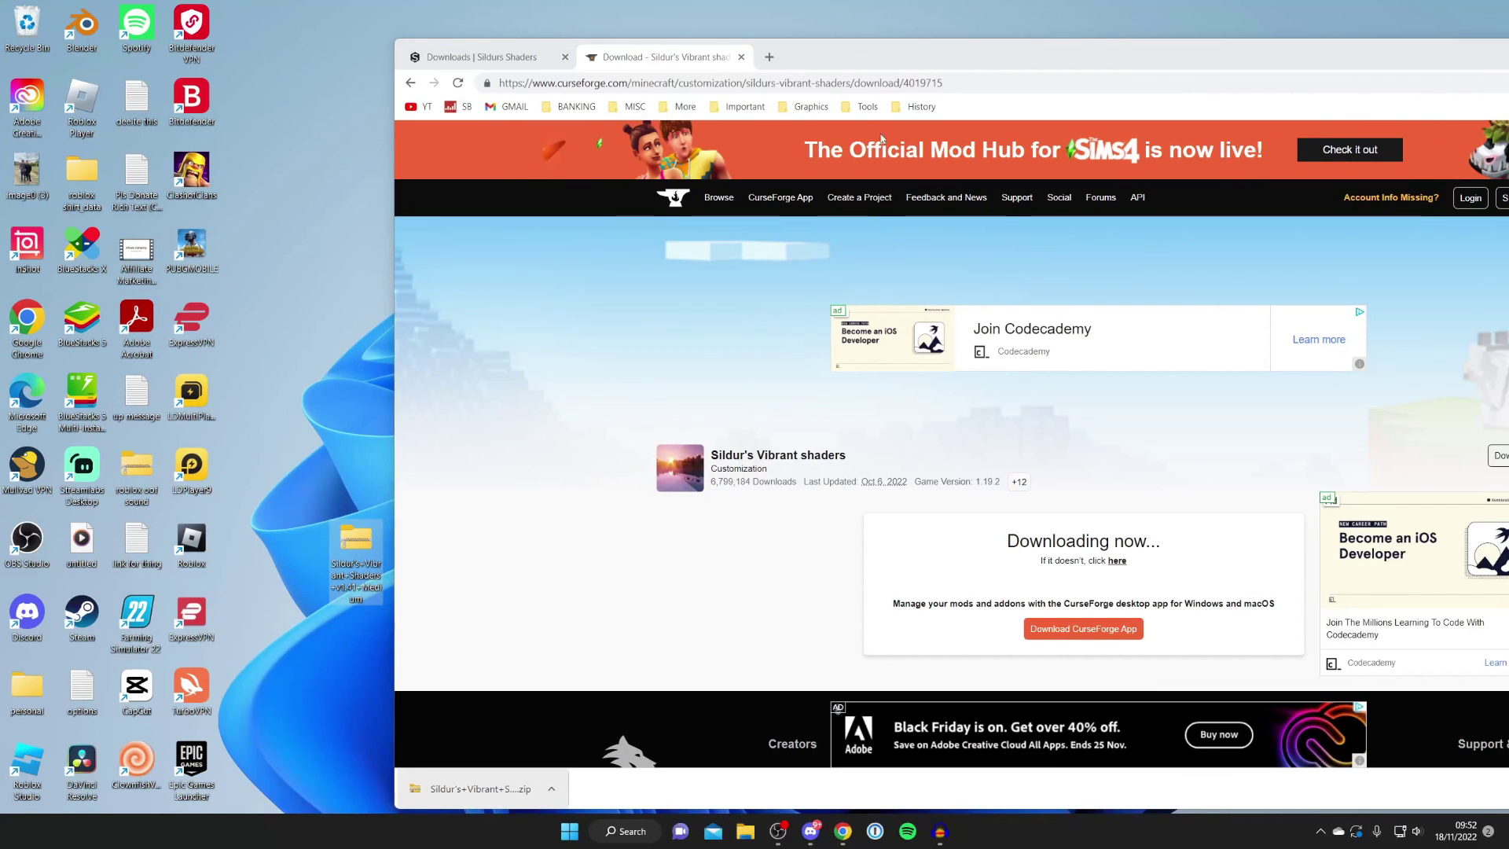
left_click_drag(922, 50, 512, 66)
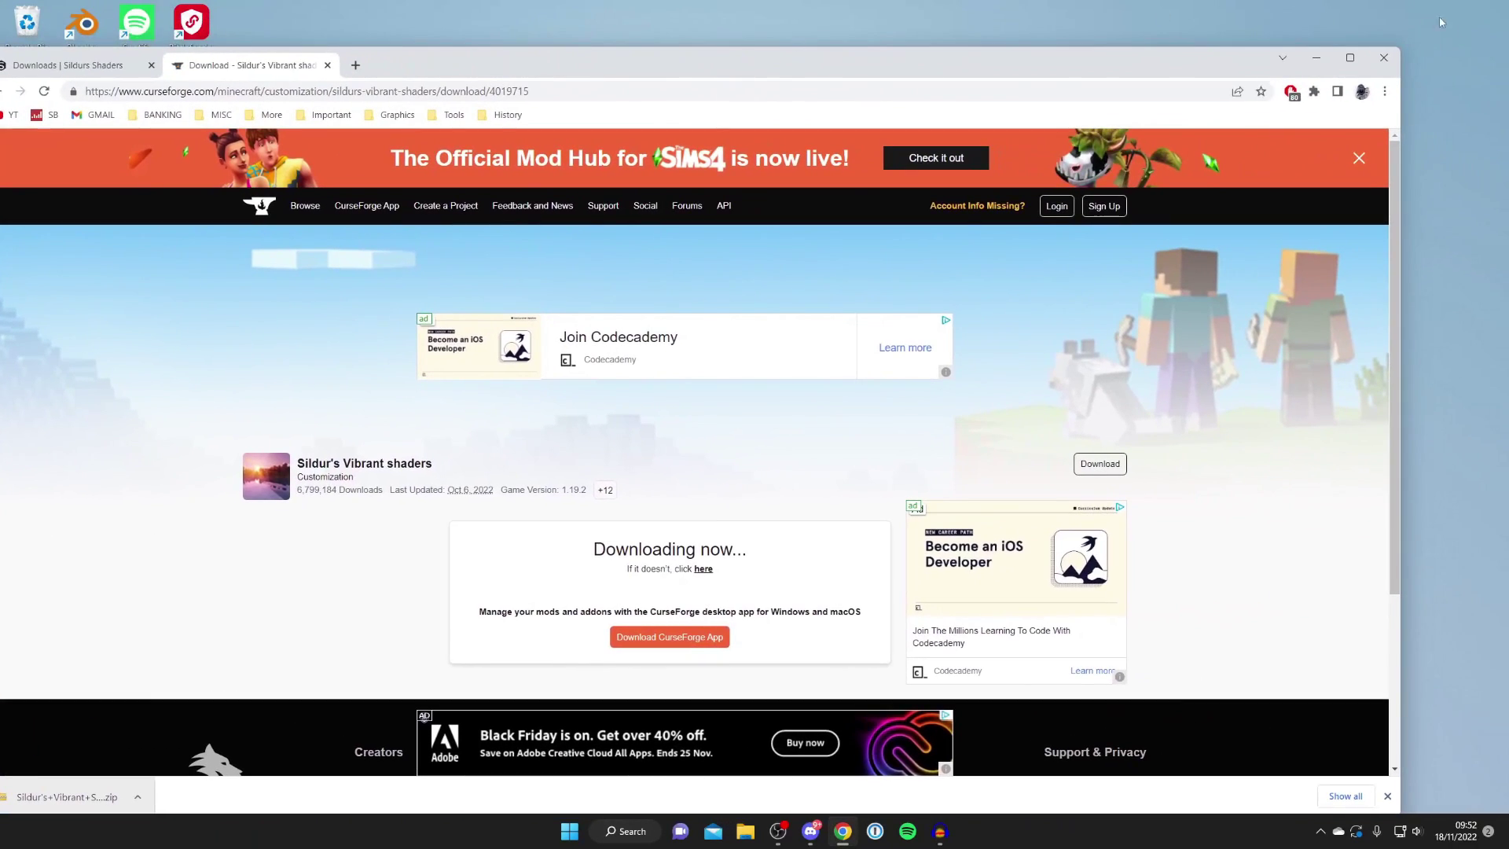
left_click(1384, 58)
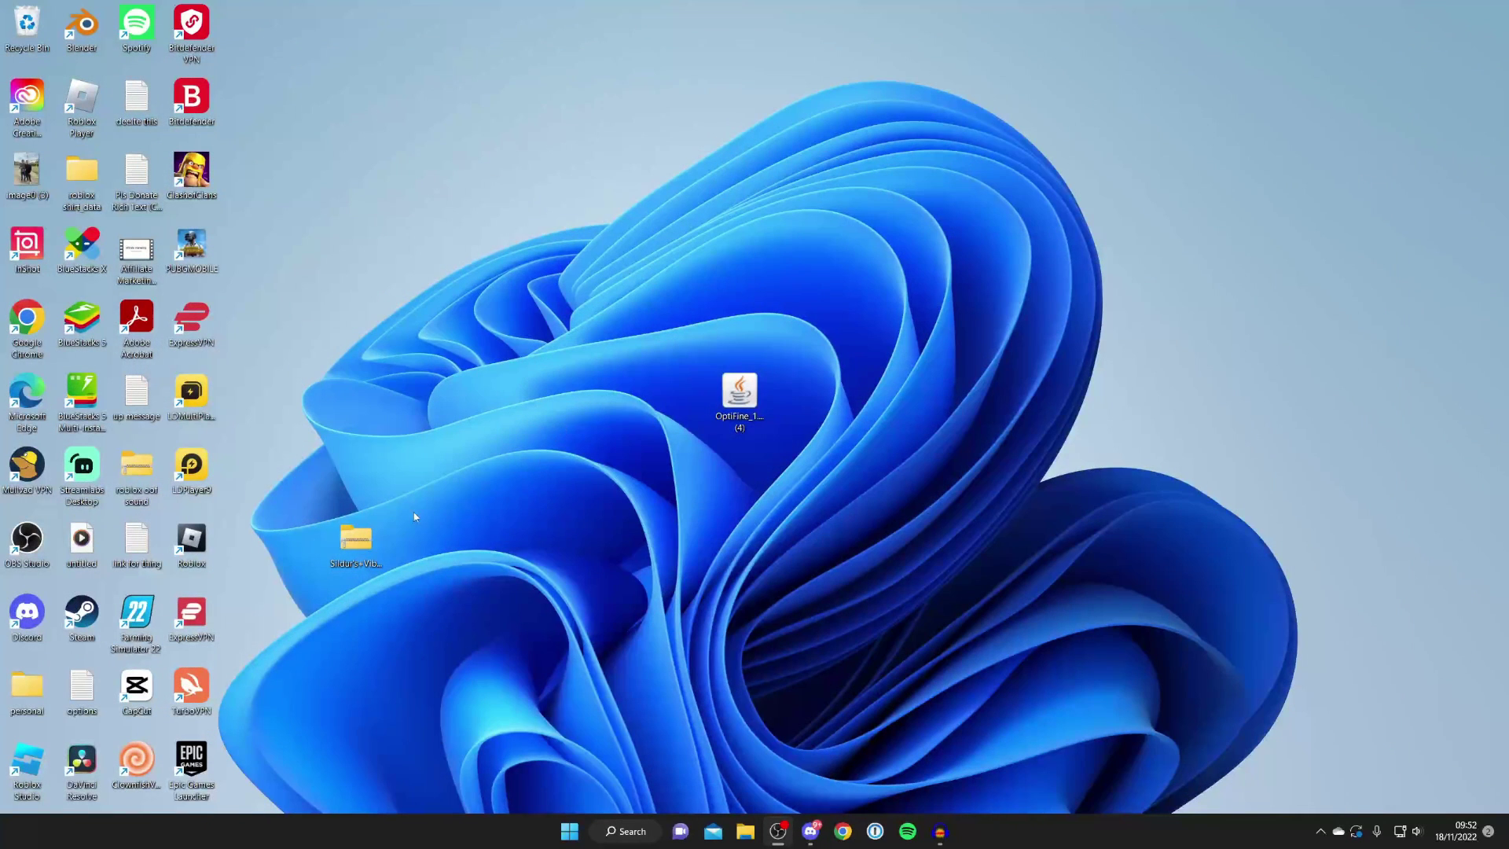
mouse_move(359, 540)
left_mouse_down()
mouse_move(338, 572)
mouse_move(361, 542)
left_mouse_up()
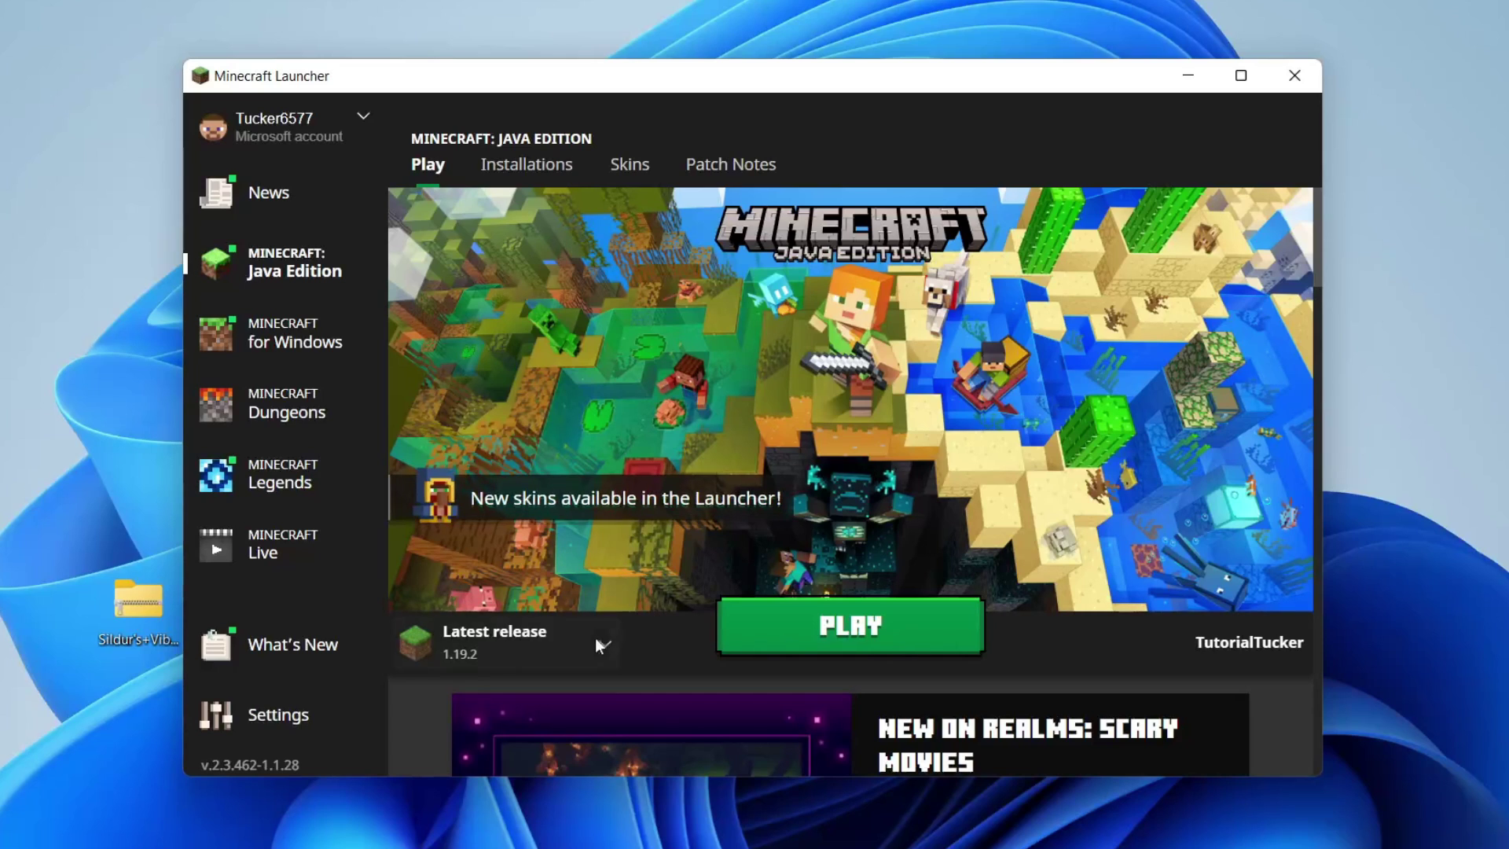
Choose the OptiFine 1.19.2 installation in the Minecraft Launcher and start the game
left_click(512, 643)
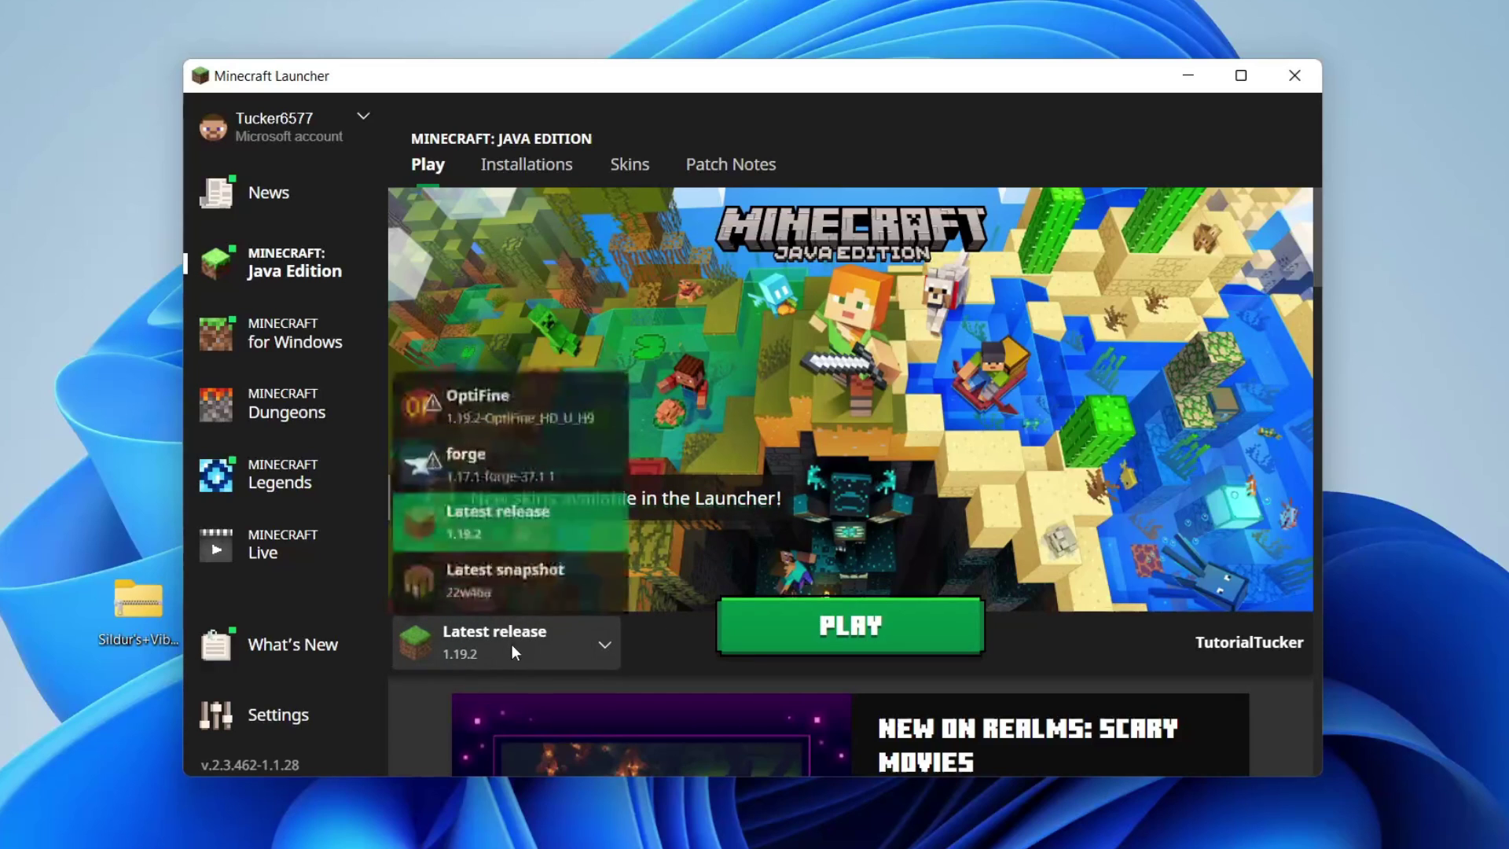
left_click(534, 415)
left_click(839, 633)
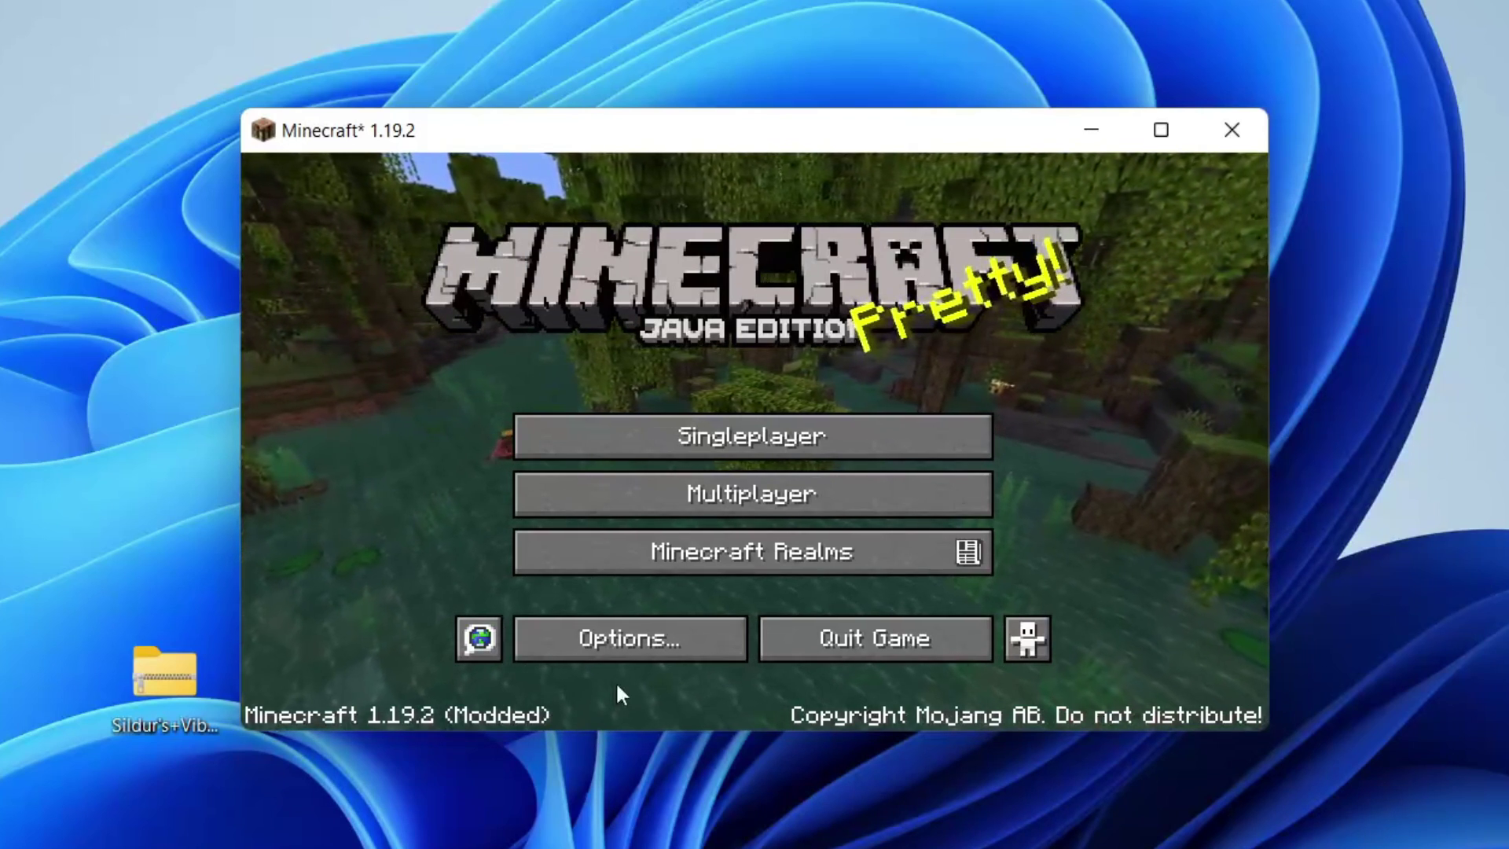
Open the Shaders page within the game's video settings
left_click(660, 635)
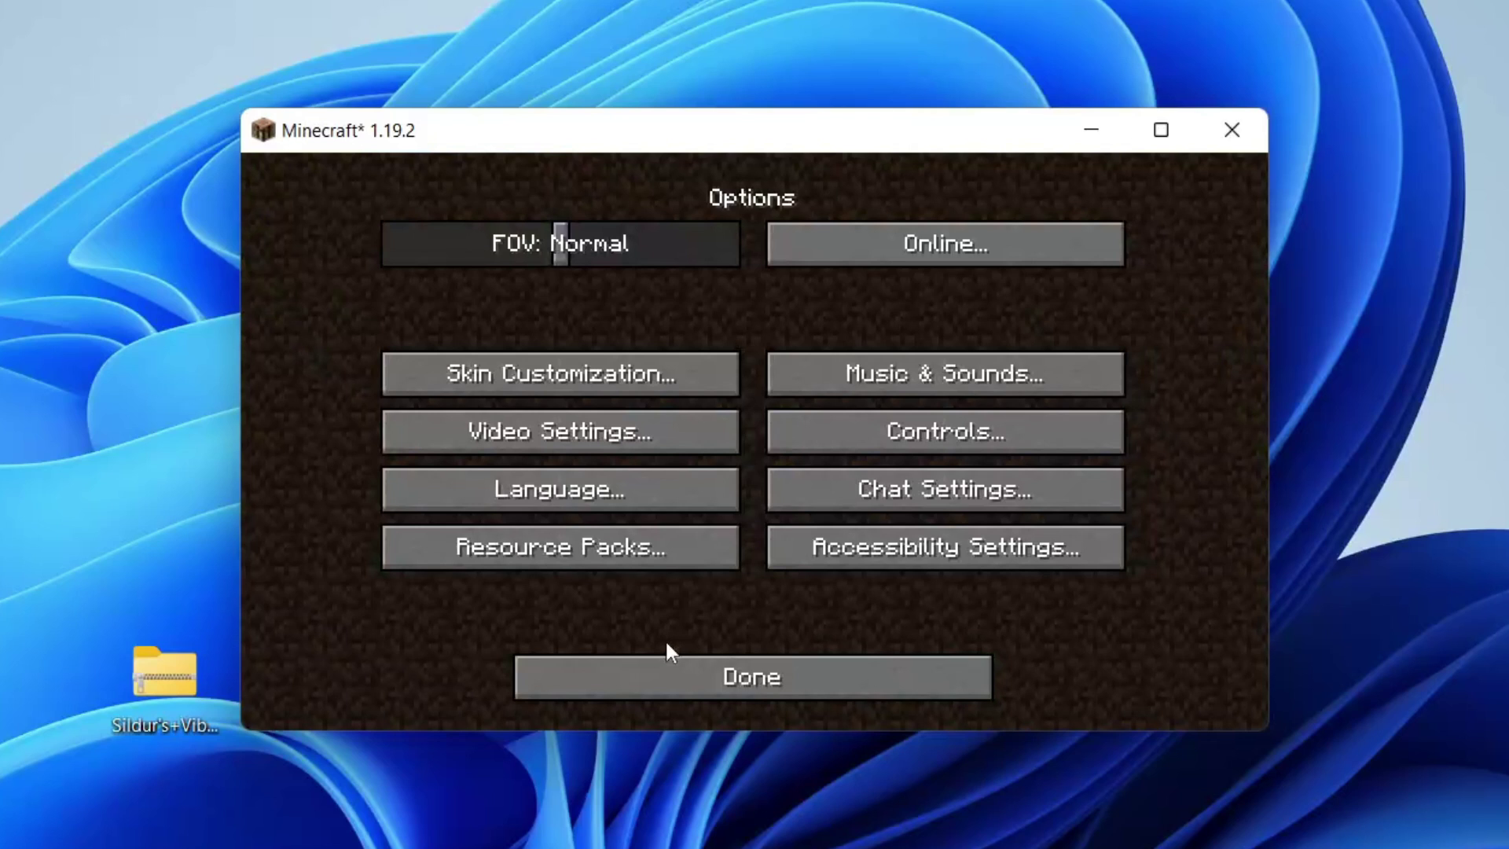
left_click(629, 437)
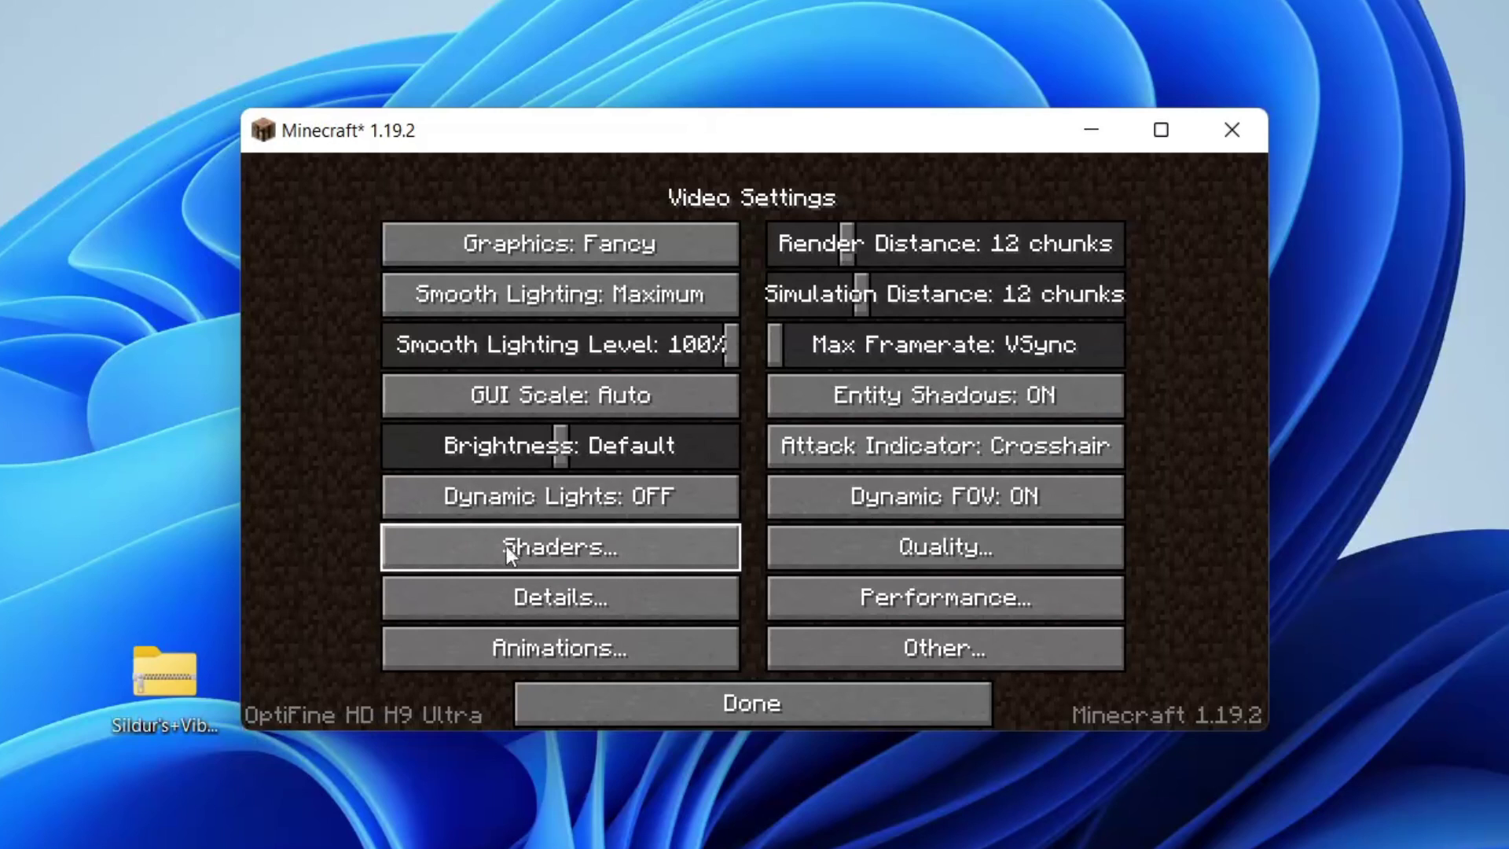
left_click(568, 550)
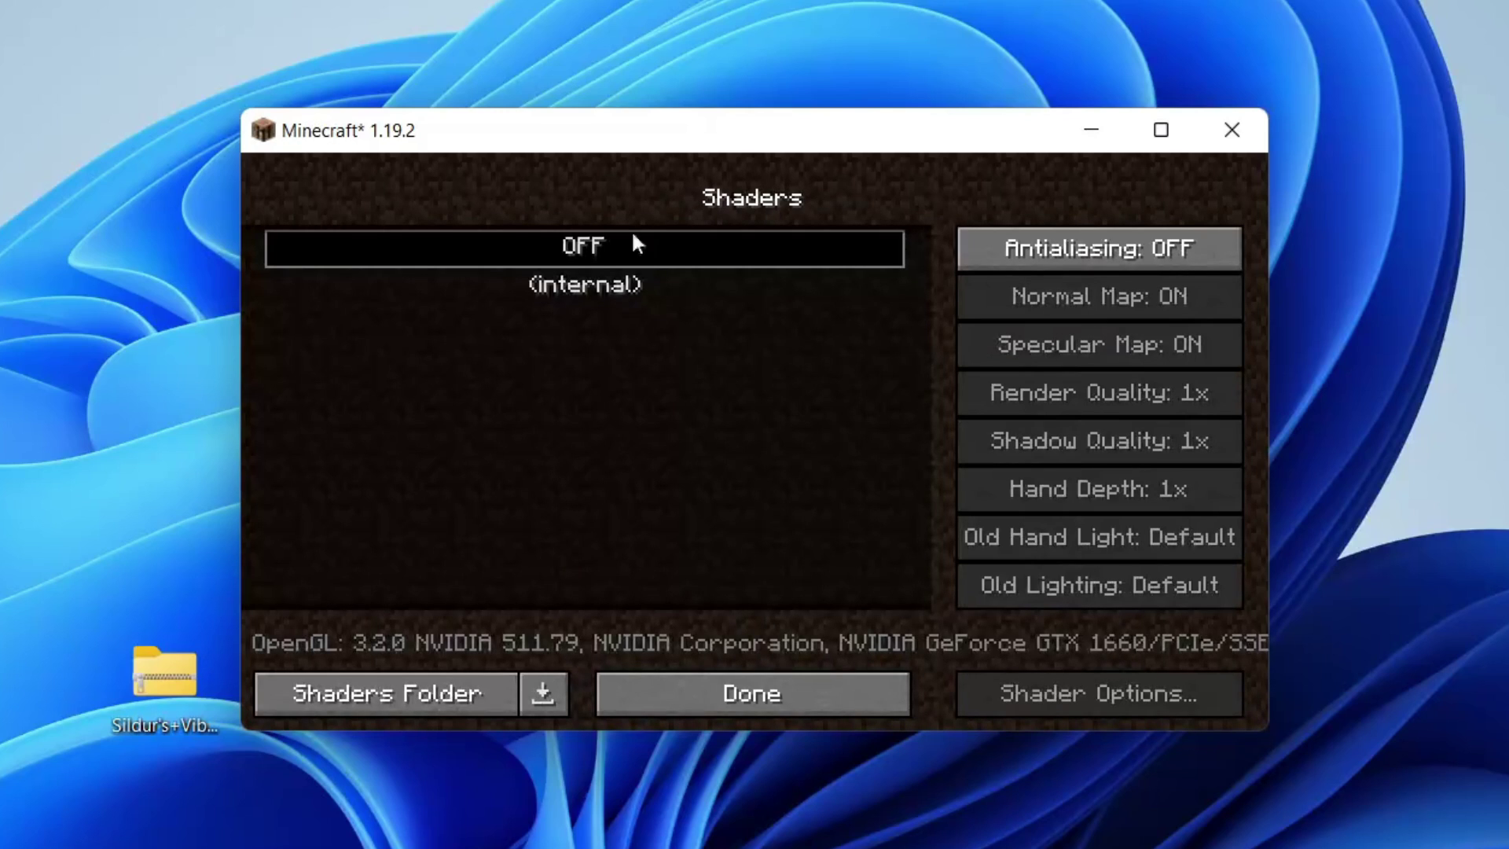
Open the shaderpacks folder from the game, move the Sildur's Vibrant Shaders v1.41 Medium zip from the desktop into it, and close the folder
left_click(404, 688)
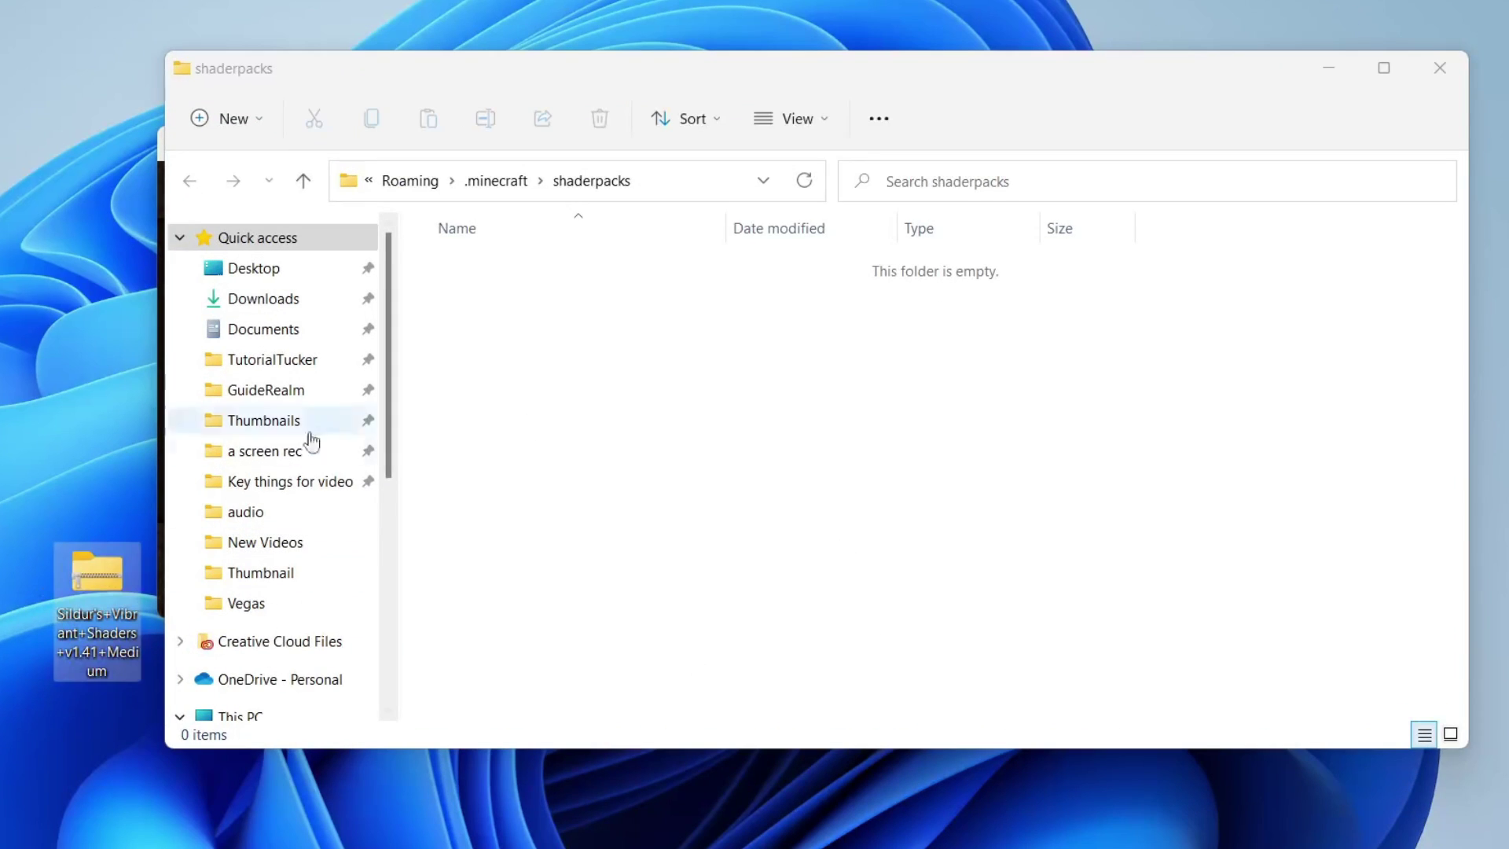
left_click(106, 627)
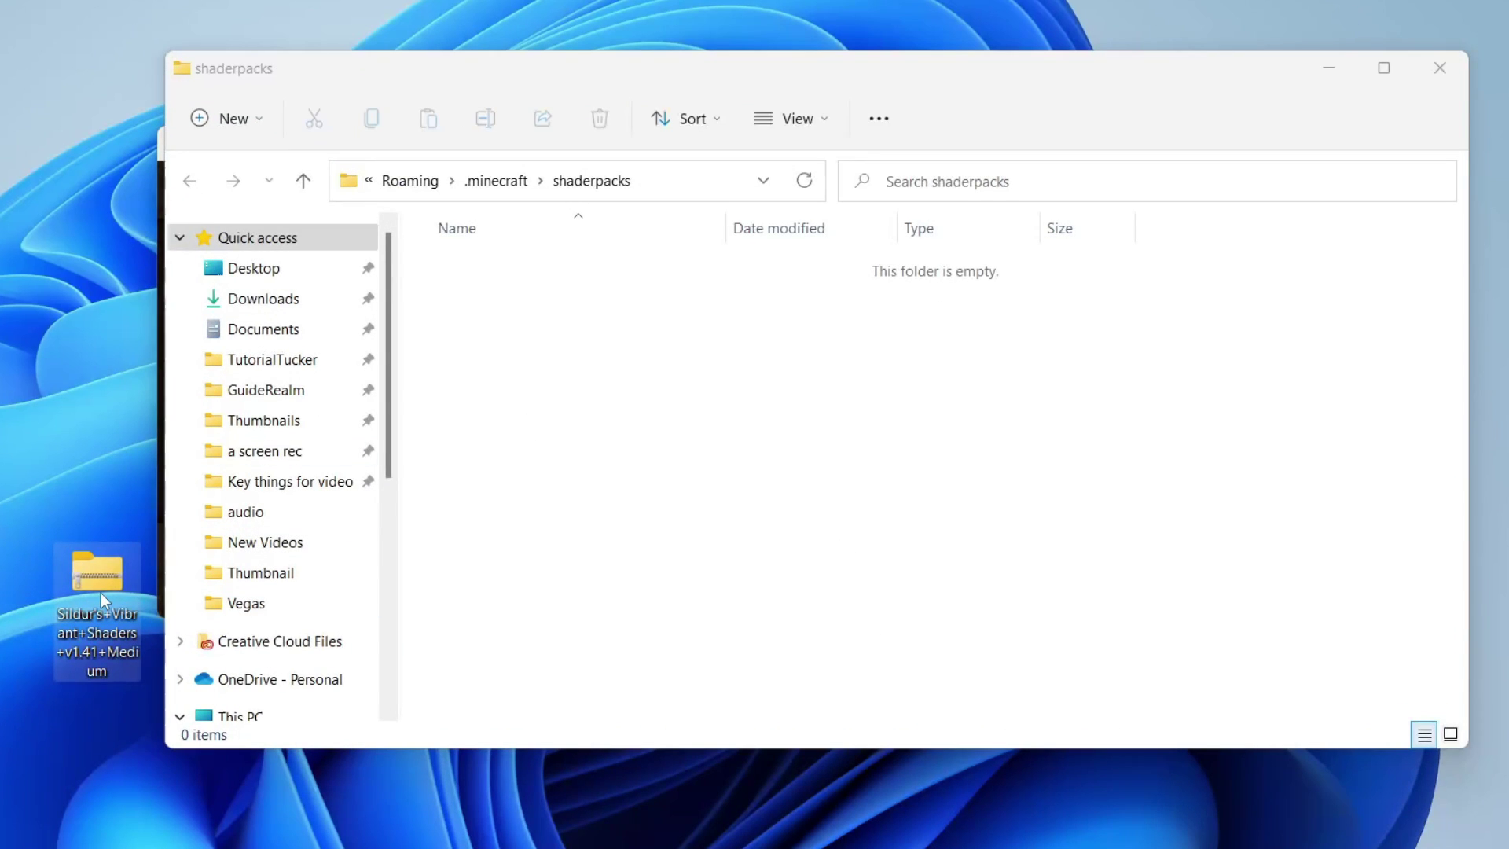
left_click_drag(115, 624, 640, 414)
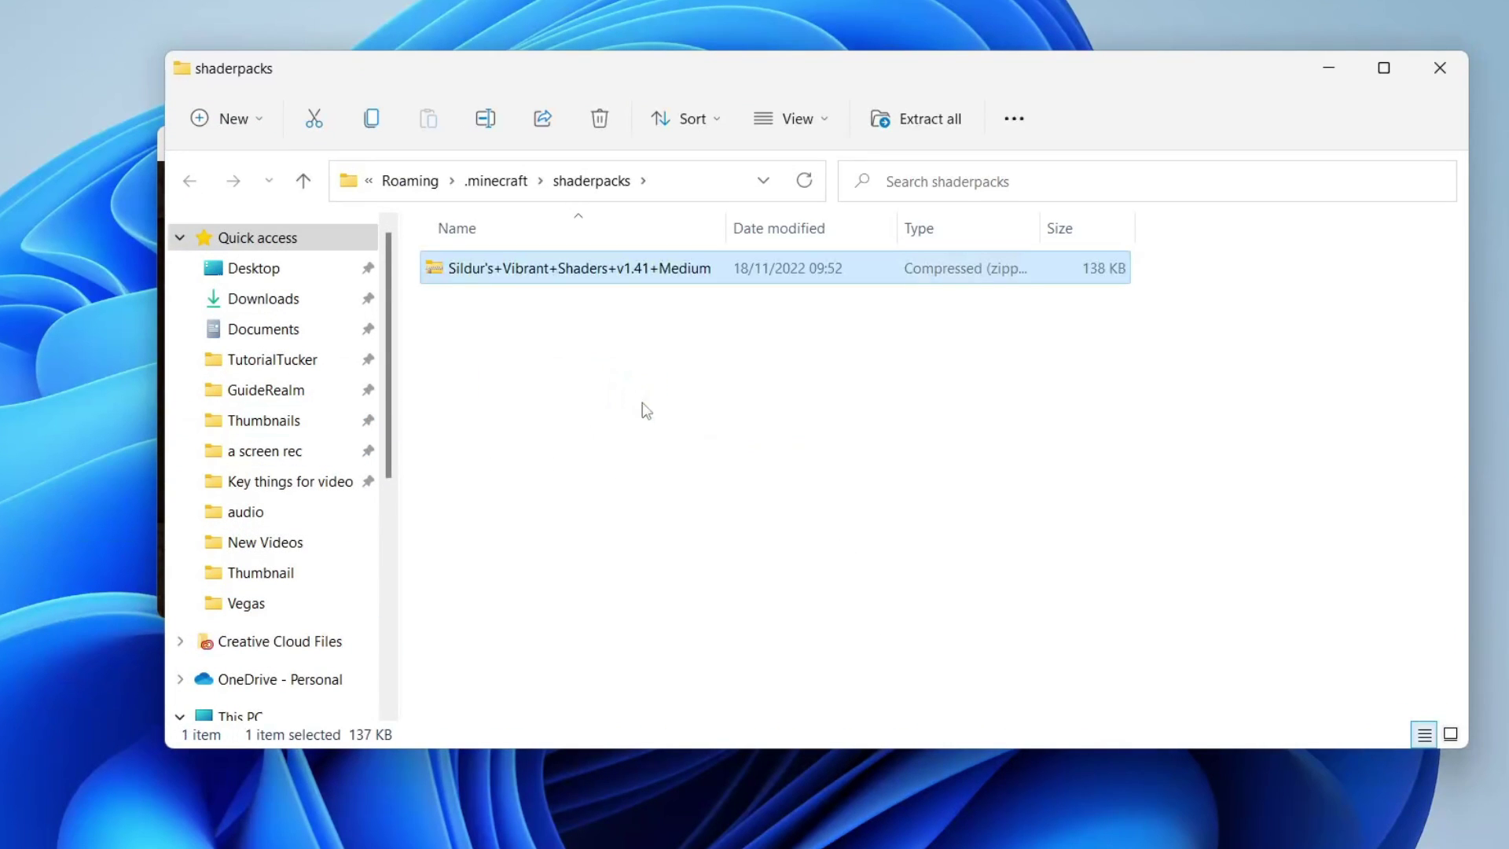
left_click(1454, 77)
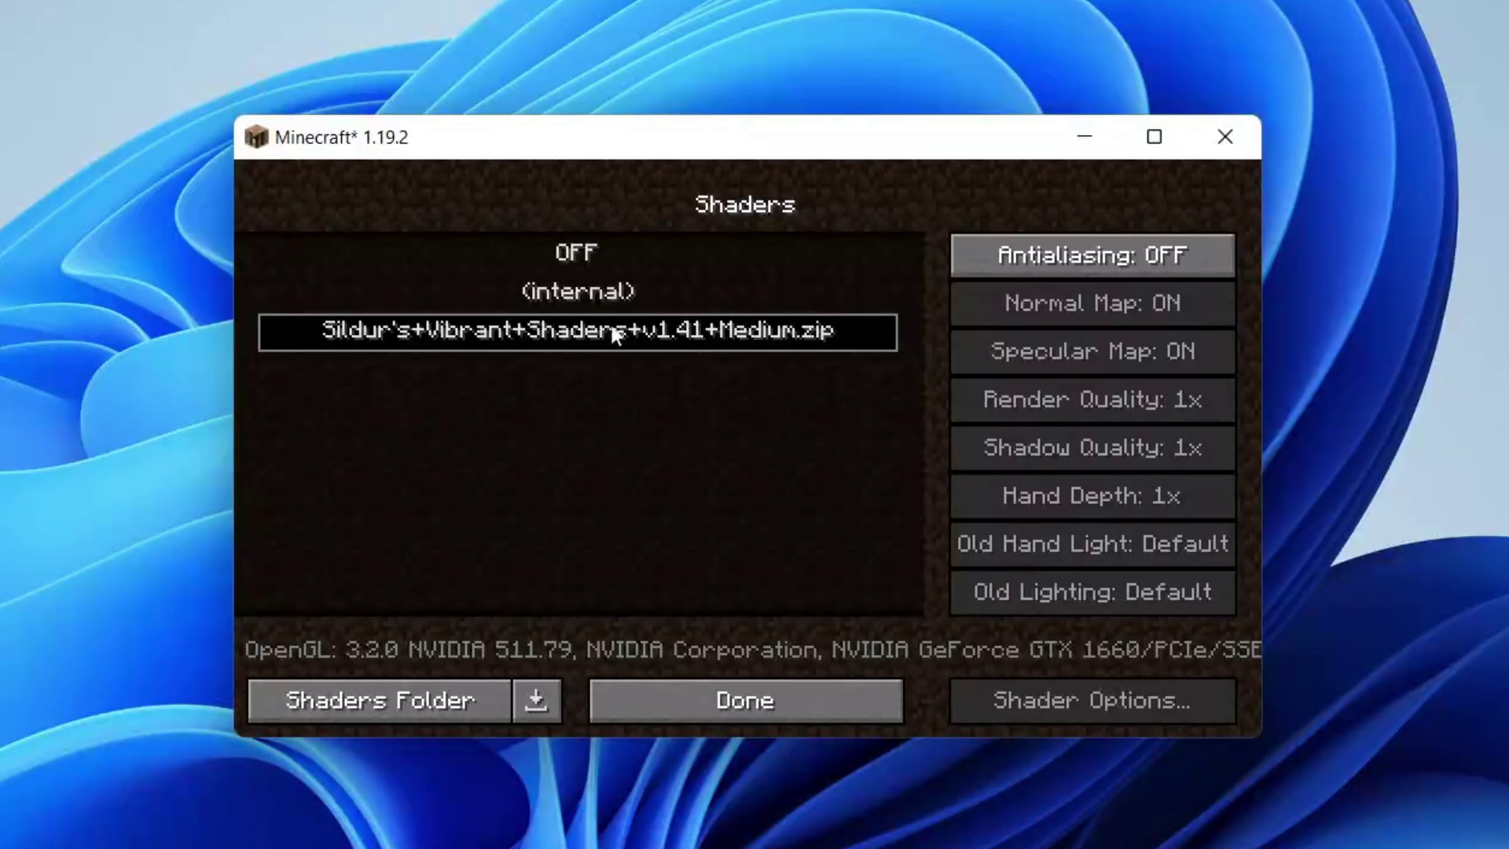
Apply the Sildur's+Vibrant+Shaders+v1.41+Medium.zip shader pack, leave the options and enter Singleplayer
left_click(775, 694)
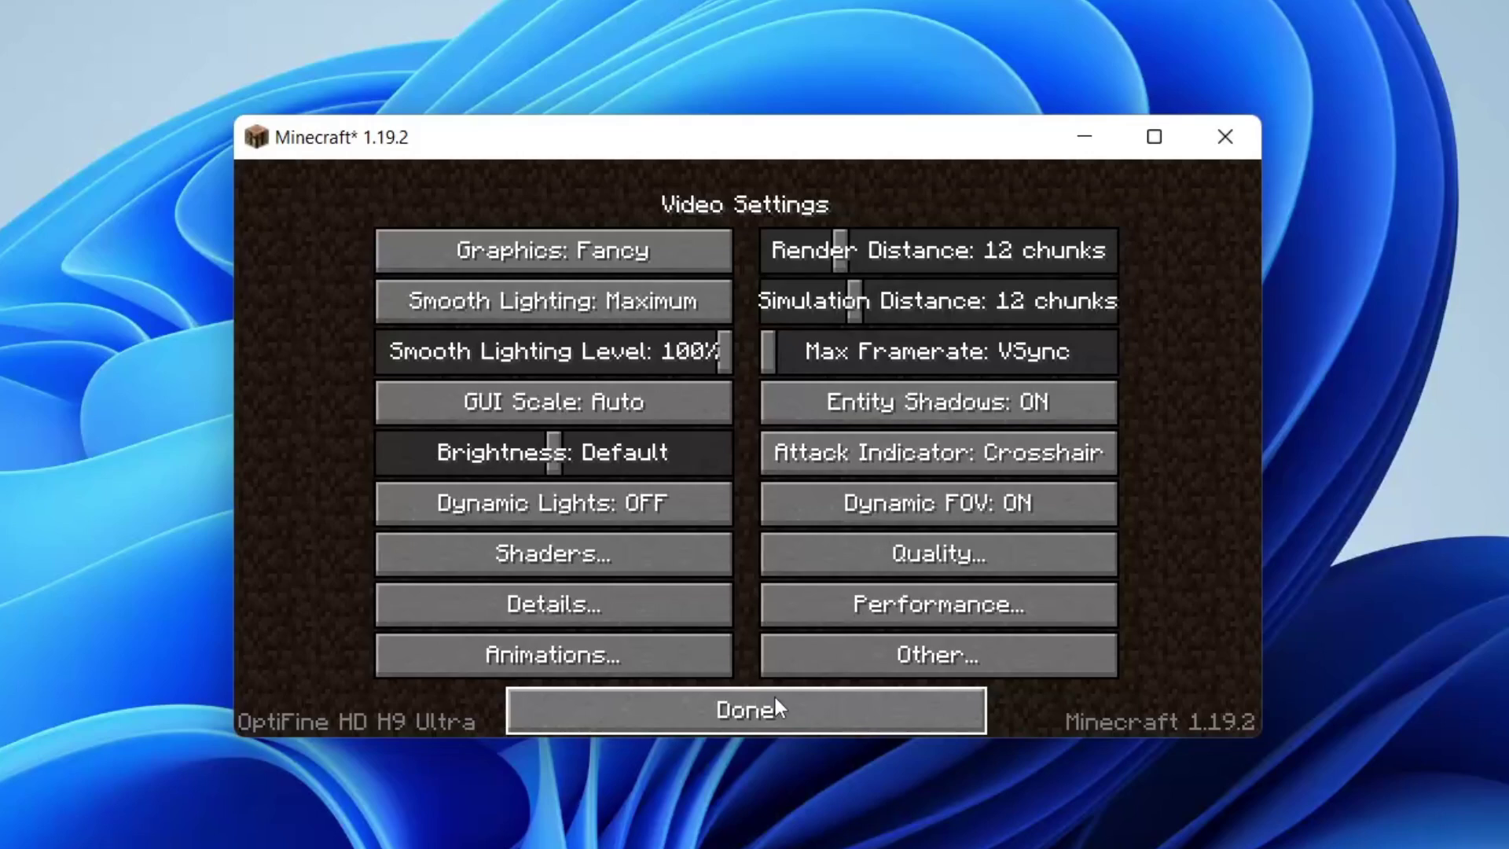
left_click(774, 694)
left_click(766, 675)
left_click(717, 424)
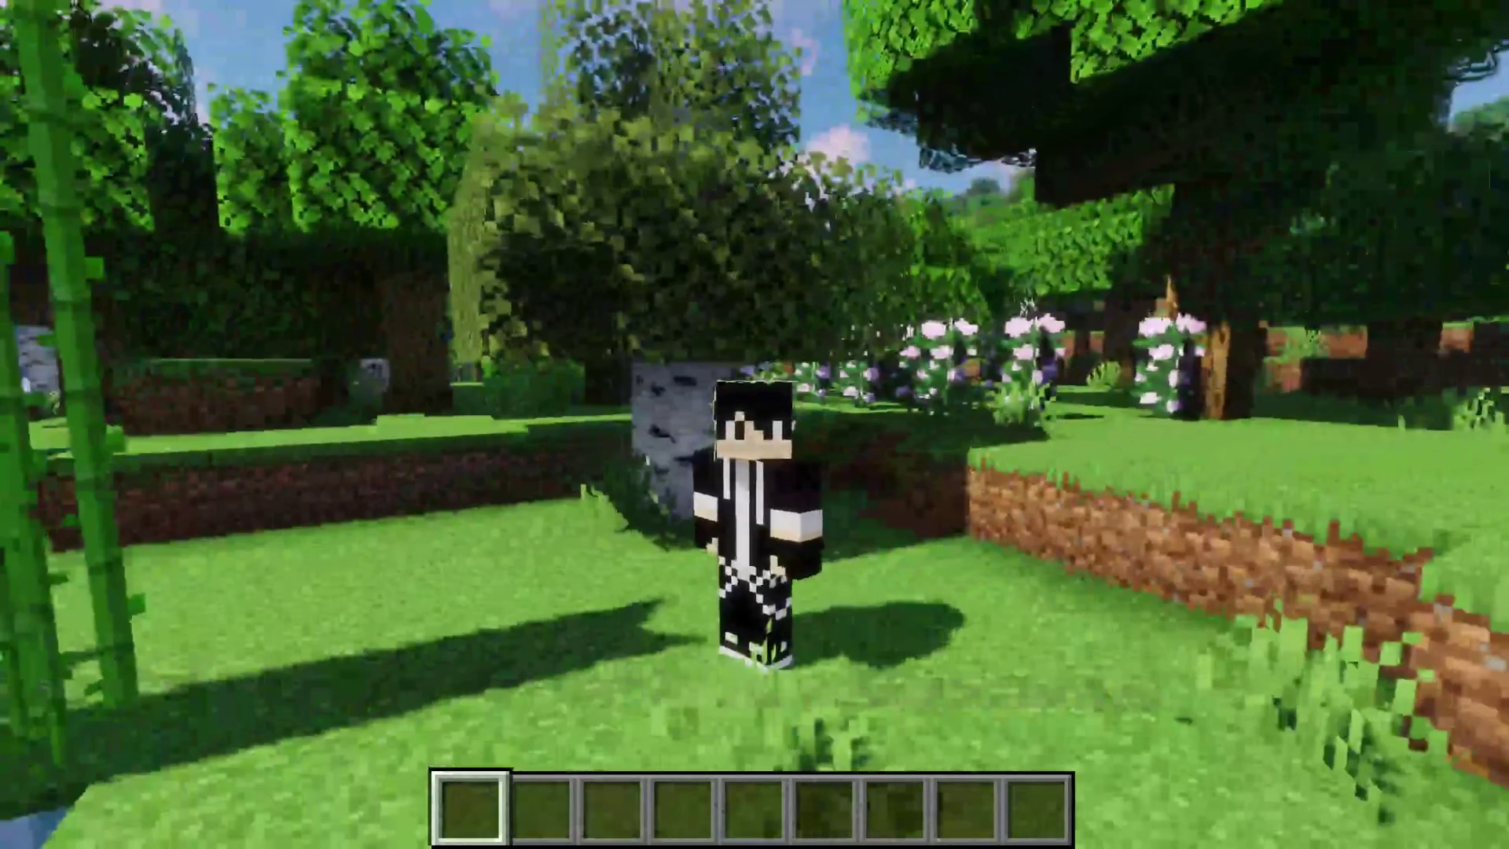
Walk through the world toward the water to examine the shaders' lighting, shadows and reflections
key("w")
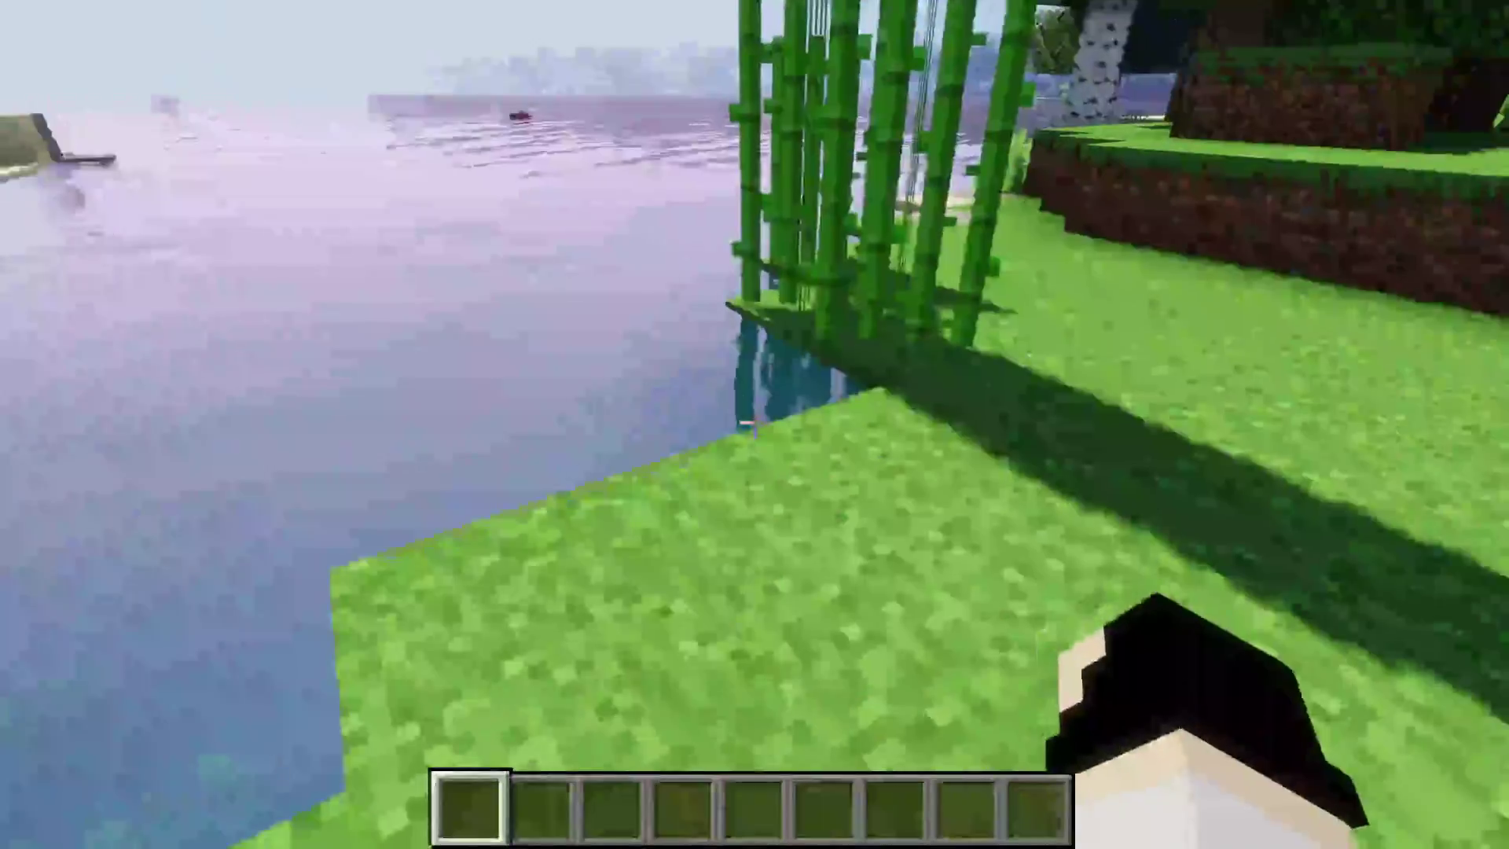
key("w")
key("w")
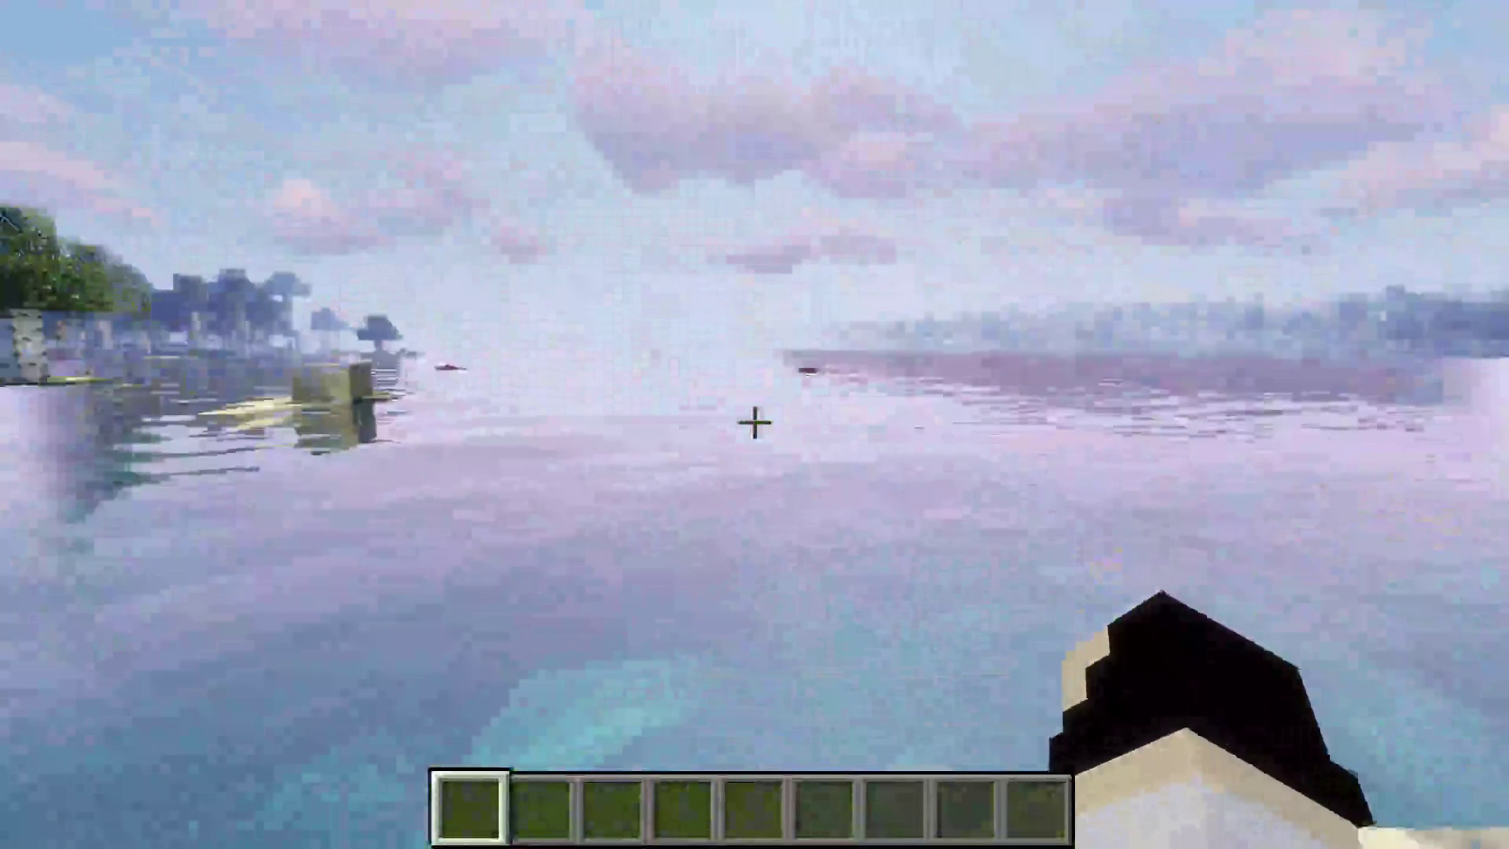
Pause the world and turn off the shader pack through the video settings
key("Escape")
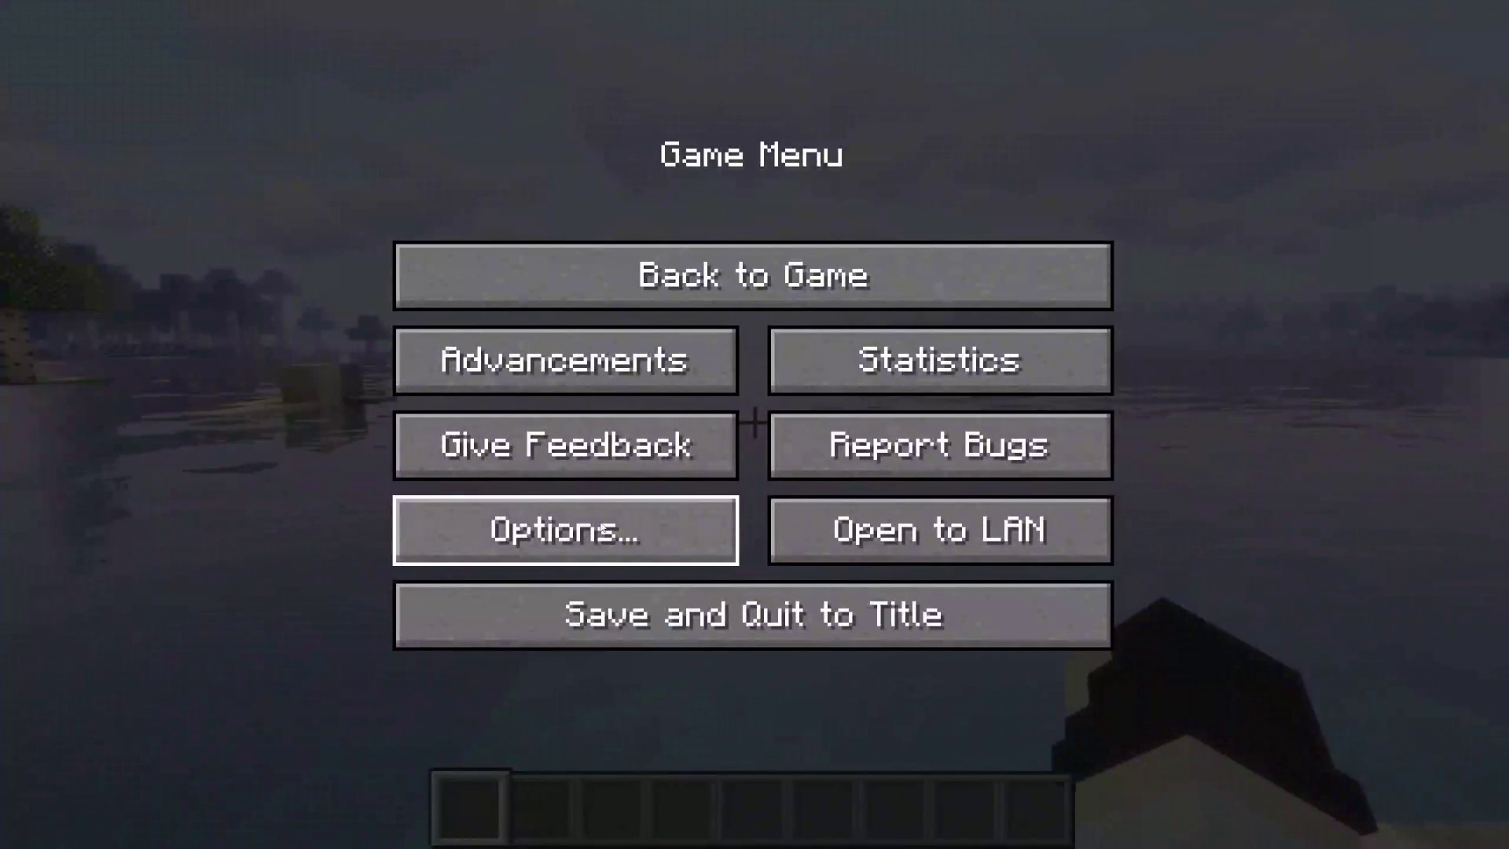
left_click(592, 507)
left_click(566, 431)
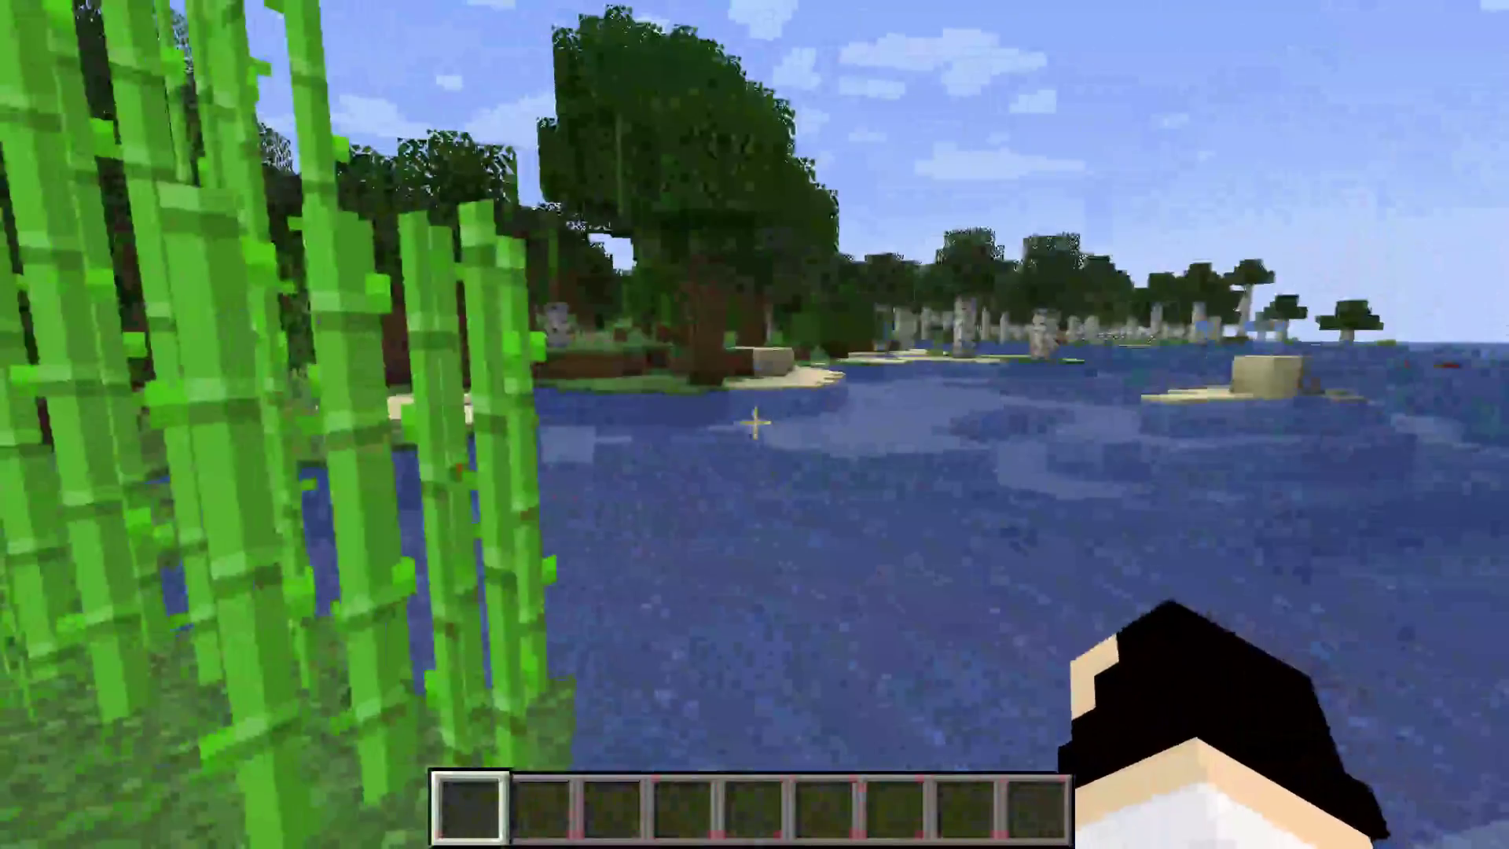
Switch to the front-facing third-person view to examine the character and scenery without shaders
key("F5")
key("F5")
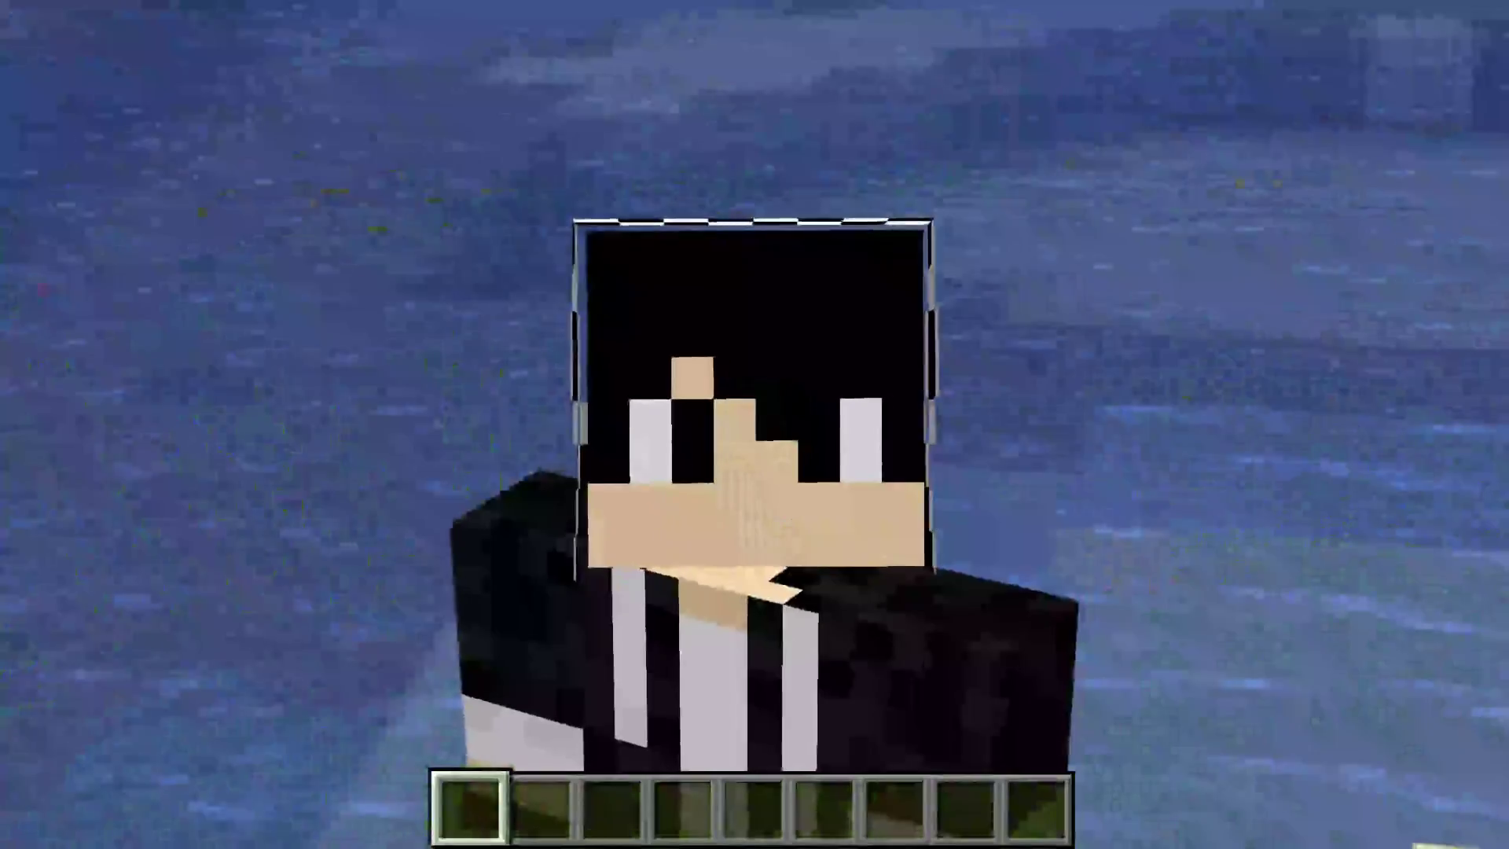
left_click(754, 425)
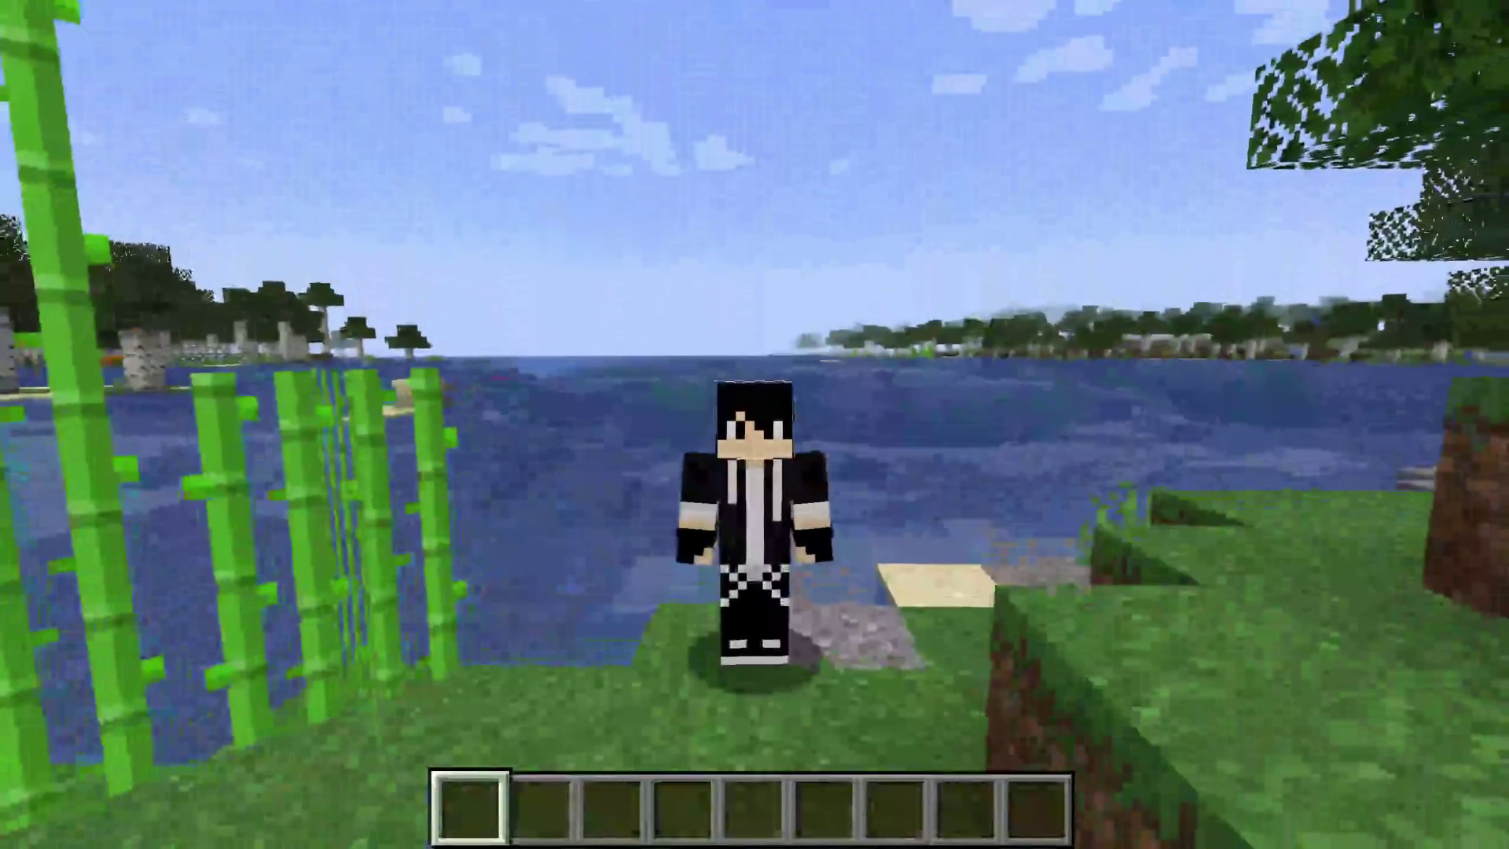